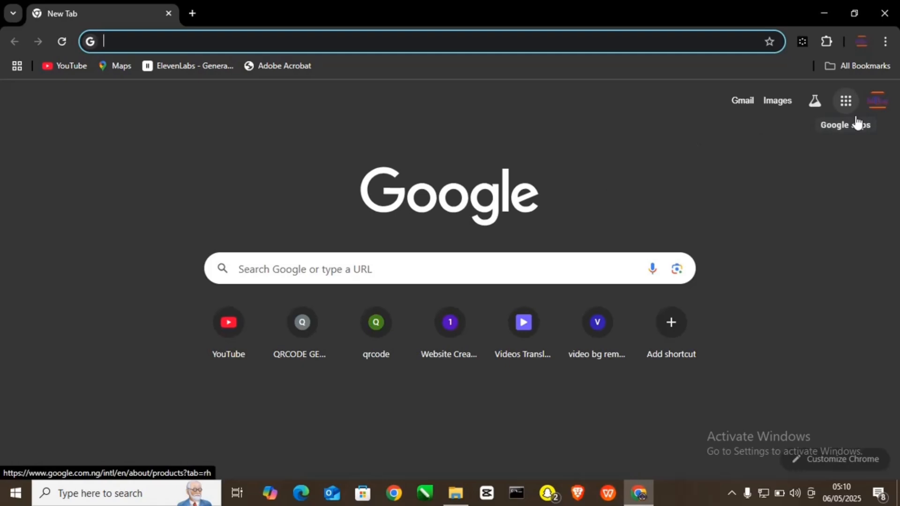
# - Open canva.com and look through the recent designs on the home page
pyautogui.write('canva.com')
pyautogui.press('Return')
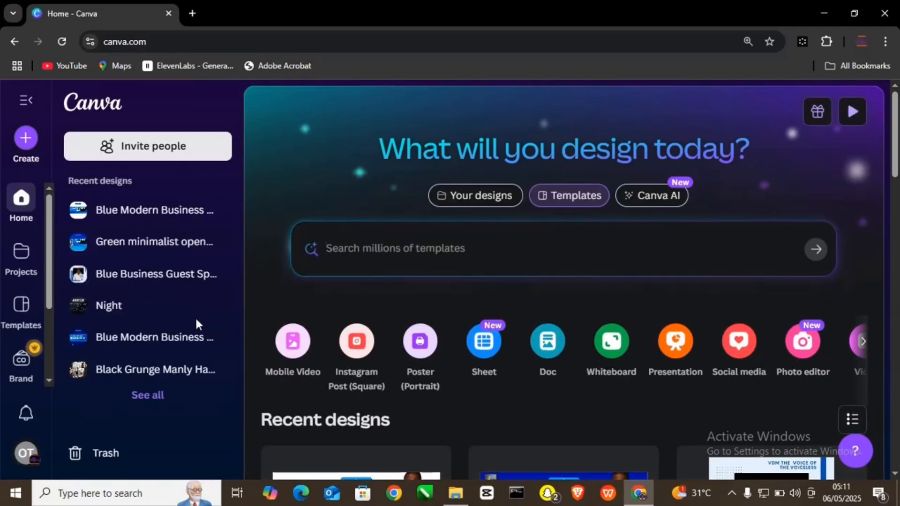
pyautogui.scroll(-2, 427, 296)
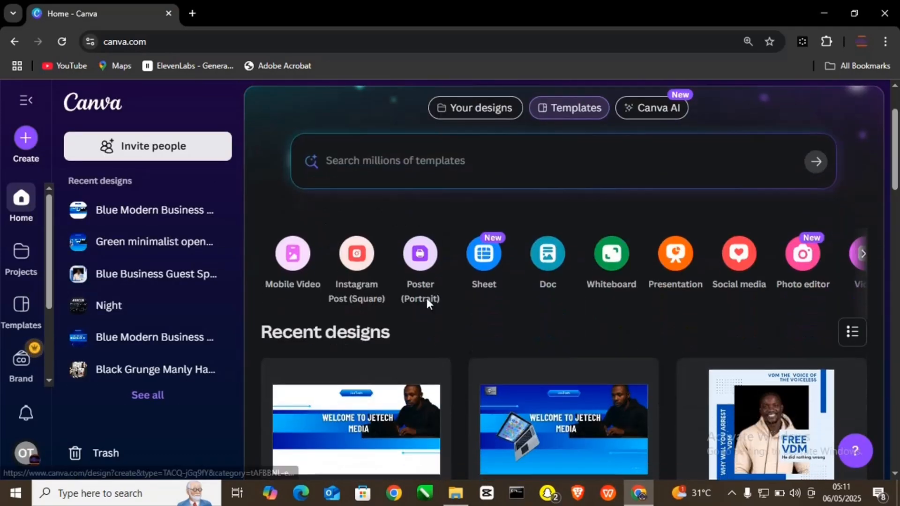
pyautogui.scroll(-4, 460, 274)
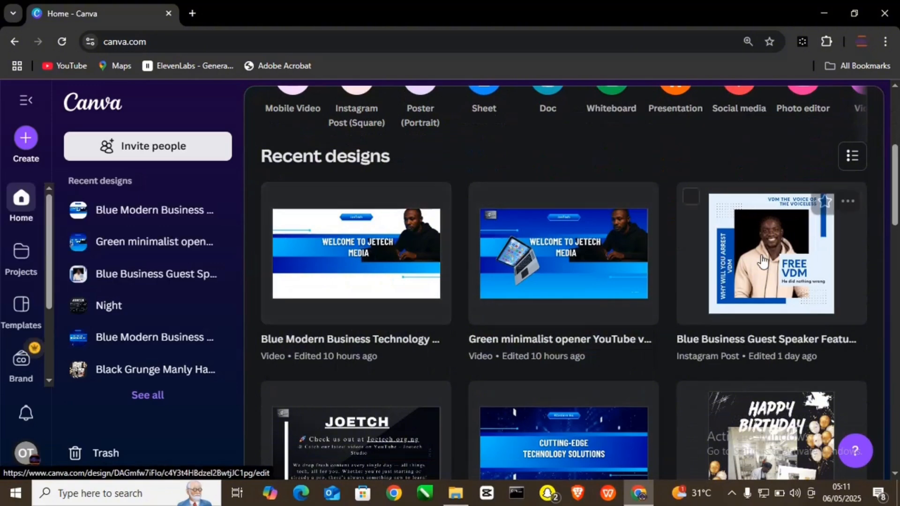
pyautogui.scroll(-5, 626, 344)
pyautogui.scroll(-3, 621, 340)
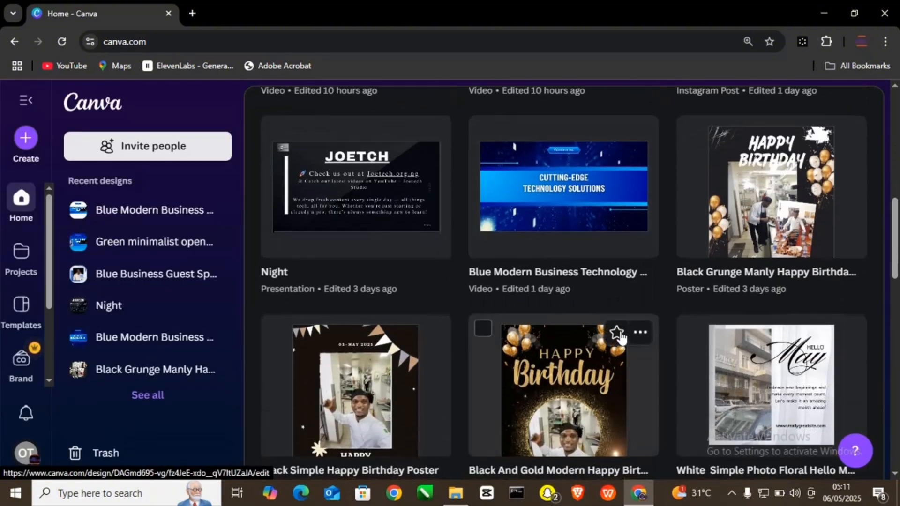
pyautogui.scroll(10, 470, 331)
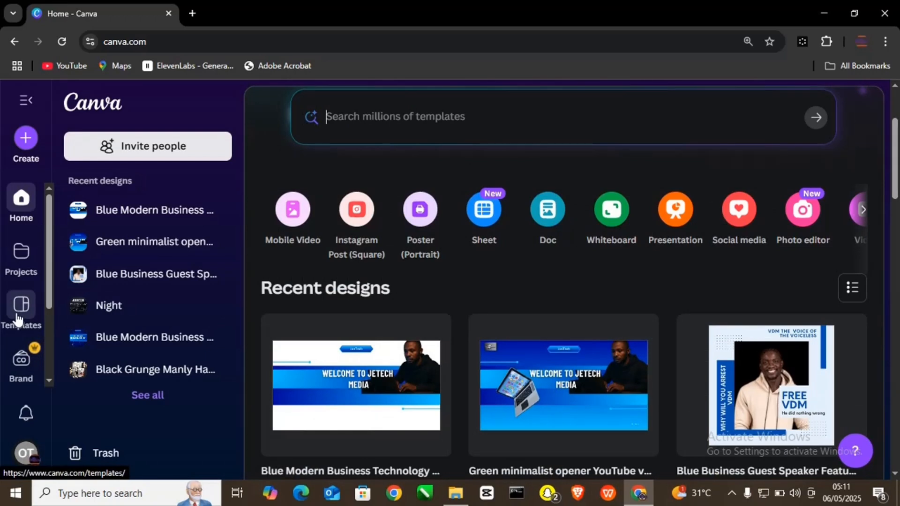
# - Open the Templates page and look over its categories and the Start exploring section
pyautogui.click(18, 318)
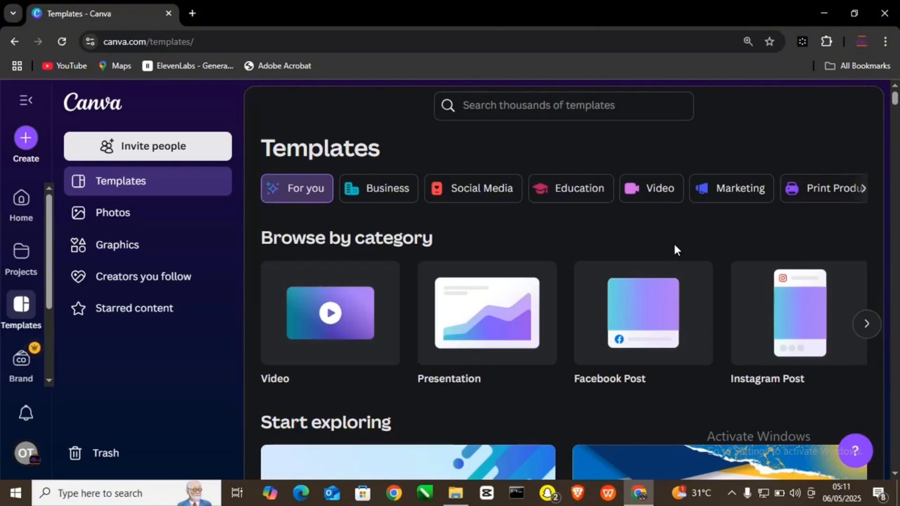
pyautogui.scroll(-4, 669, 229)
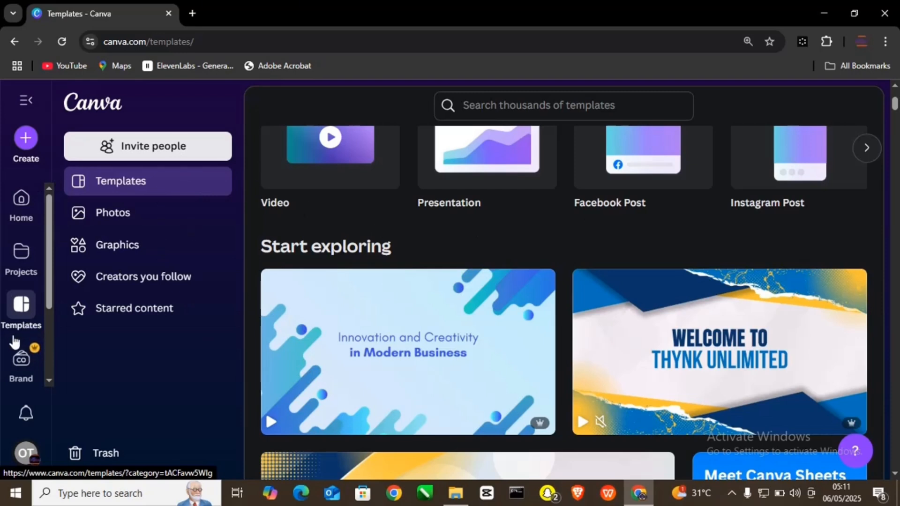
pyautogui.scroll(-1, 15, 340)
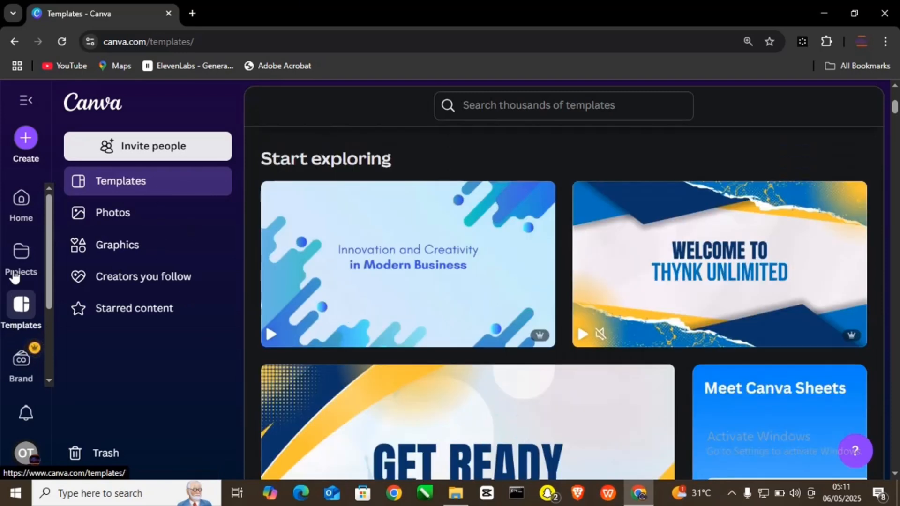
# - Return to the home page and review the older entries among the recent designs
pyautogui.click(21, 207)
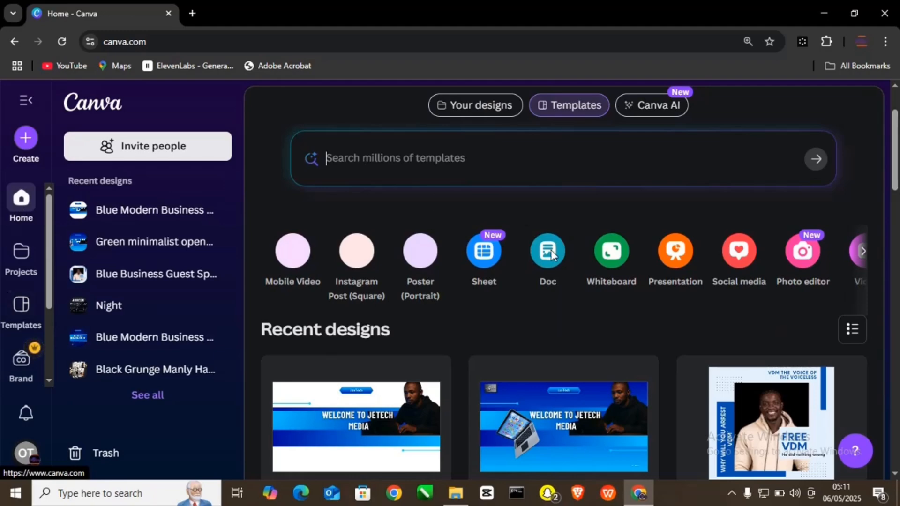
pyautogui.scroll(-3, 551, 252)
pyautogui.scroll(-7, 550, 249)
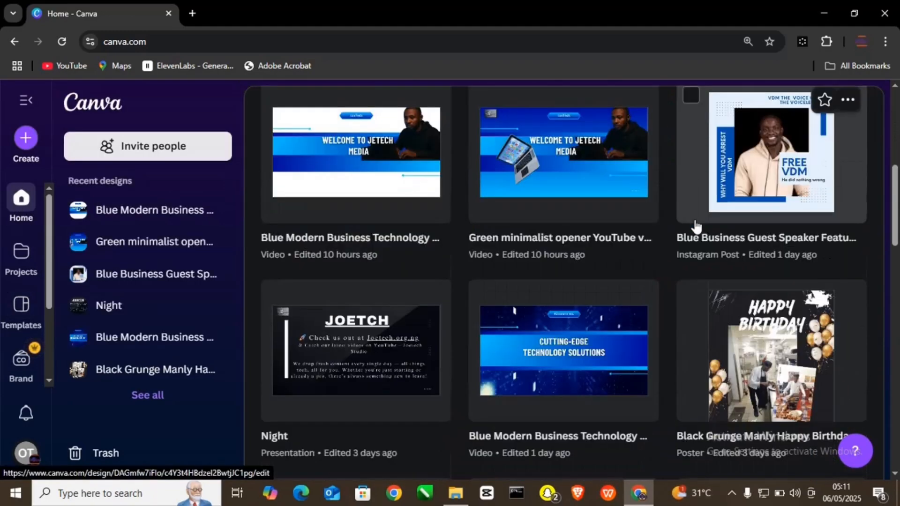
pyautogui.scroll(-18, 692, 219)
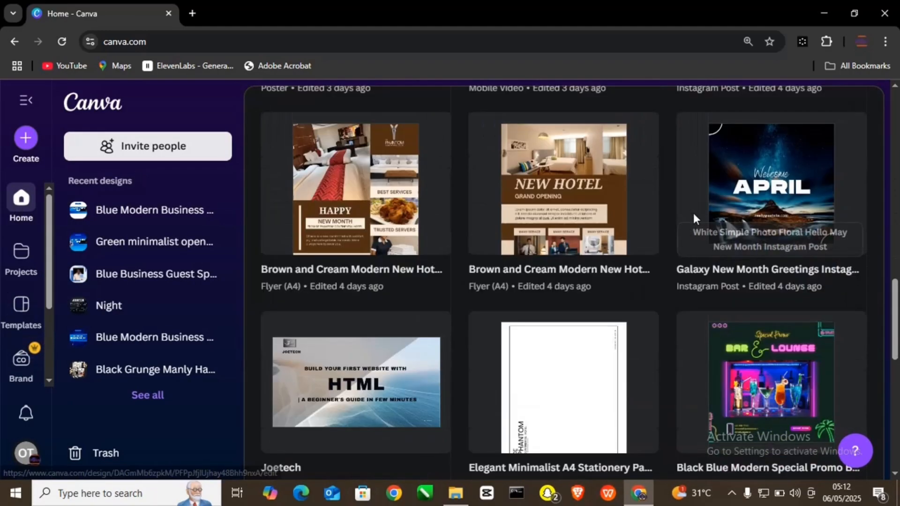
pyautogui.scroll(18, 693, 216)
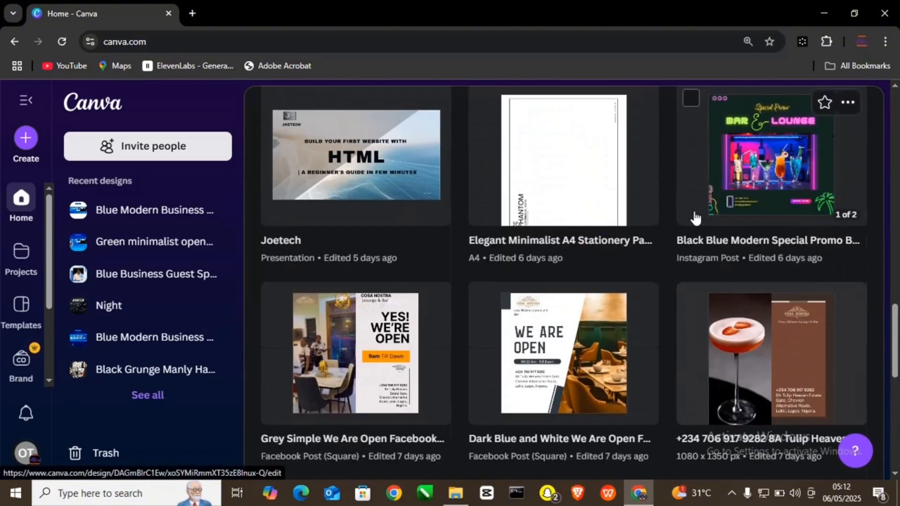
pyautogui.scroll(8, 694, 216)
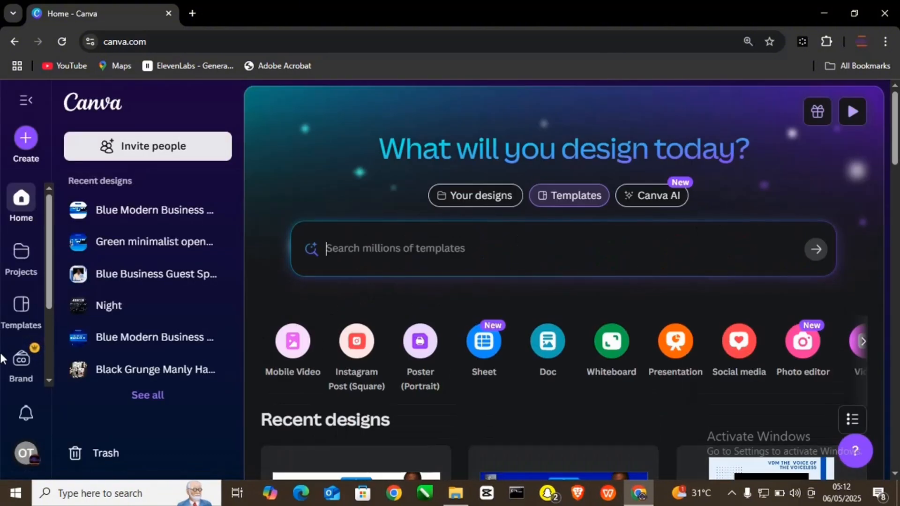
# - Look through the full row of design types on the home page, from Mobile Video to More
pyautogui.scroll(-1, 377, 318)
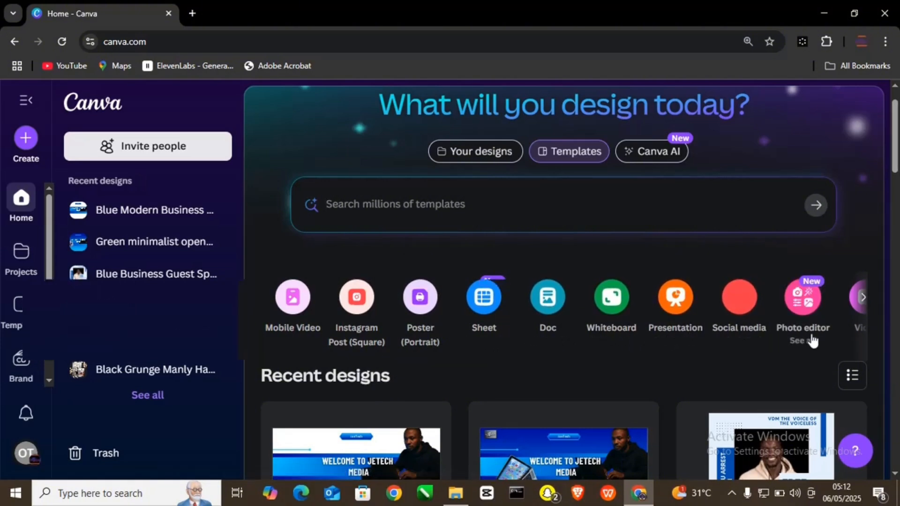
pyautogui.click(865, 300)
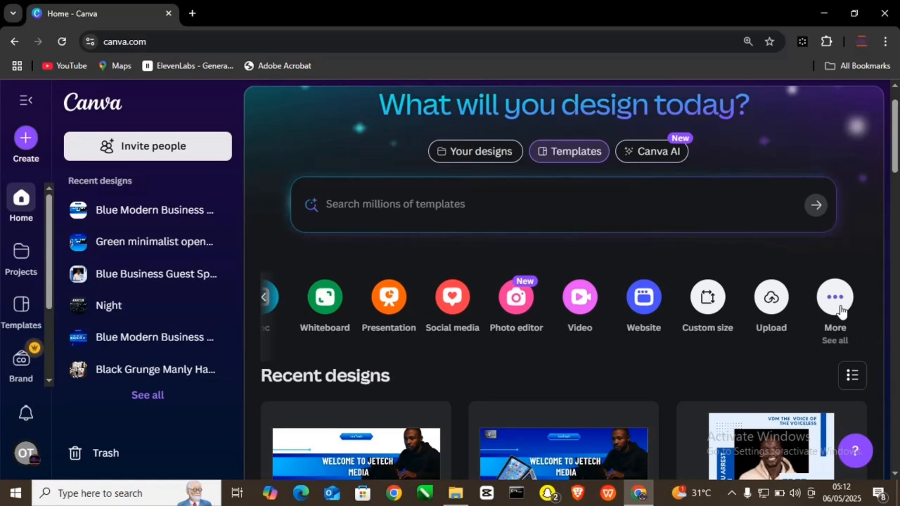
pyautogui.click(263, 298)
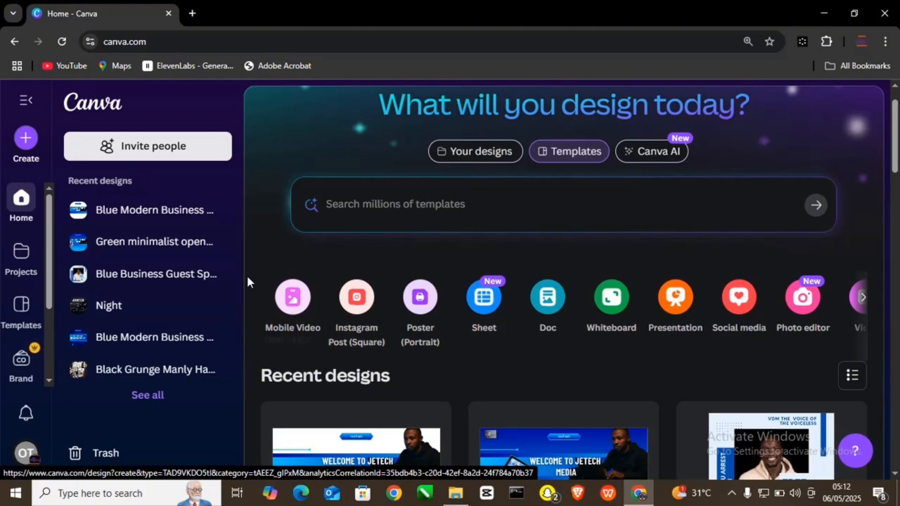
# - Open the Social Media category of templates and go to its collection of high quality social media templates
pyautogui.scroll(-1, 17, 209)
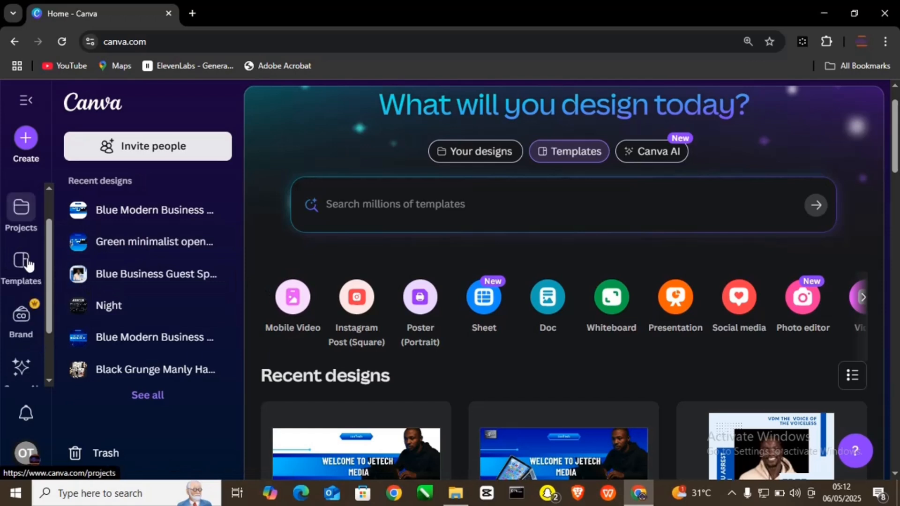
pyautogui.click(24, 267)
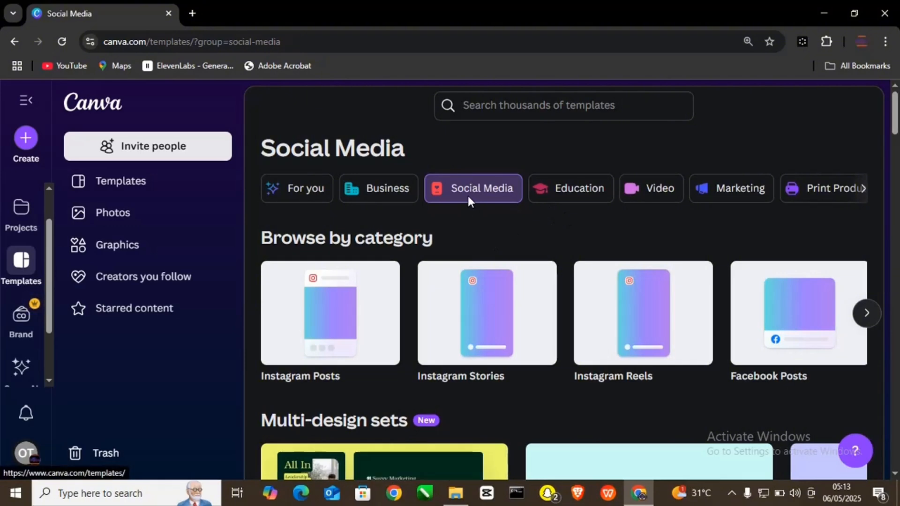
pyautogui.scroll(-6, 562, 289)
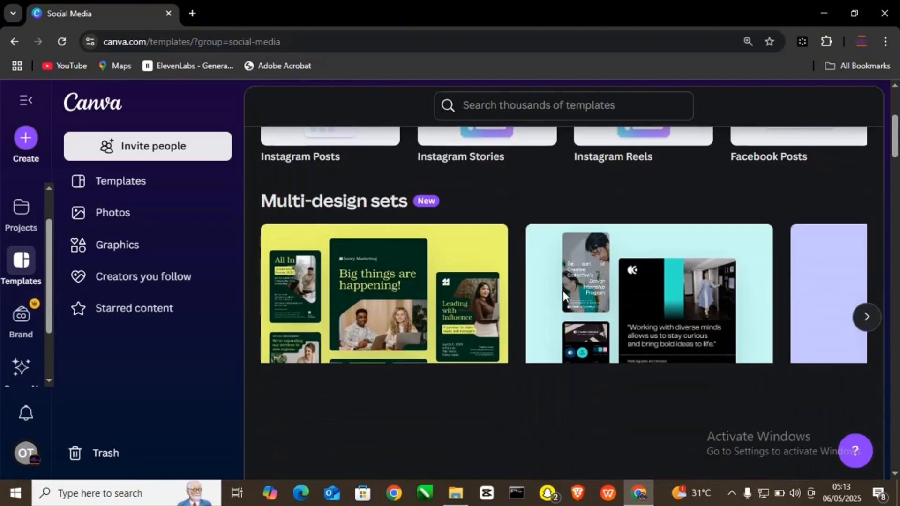
pyautogui.scroll(-6, 673, 313)
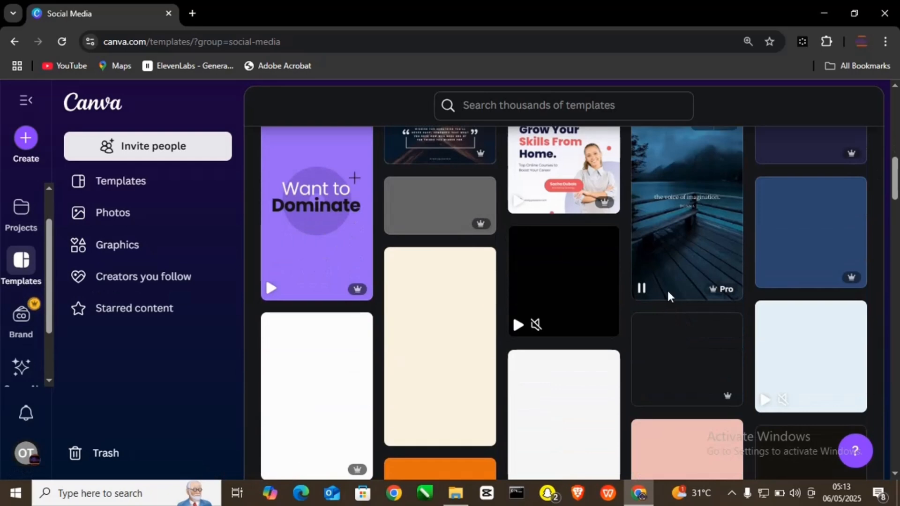
# - Examine the designs in the high quality social media templates collection, comparing their layouts and Pro markings
pyautogui.scroll(-4, 663, 296)
pyautogui.scroll(3, 656, 304)
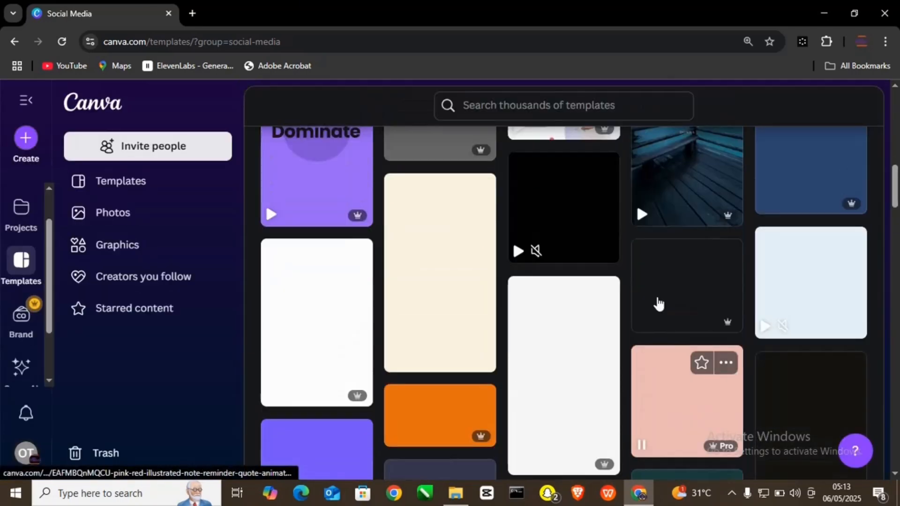
pyautogui.scroll(5, 689, 286)
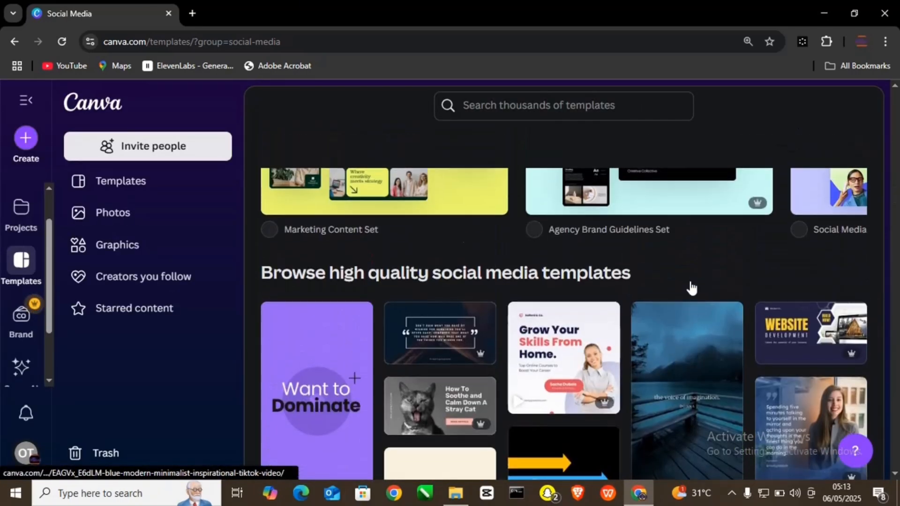
pyautogui.scroll(-5, 691, 291)
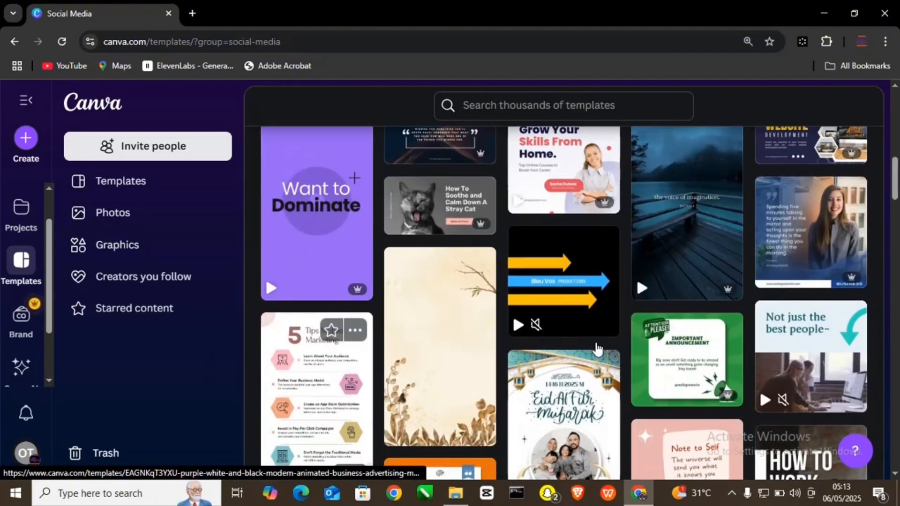
pyautogui.scroll(-3, 709, 360)
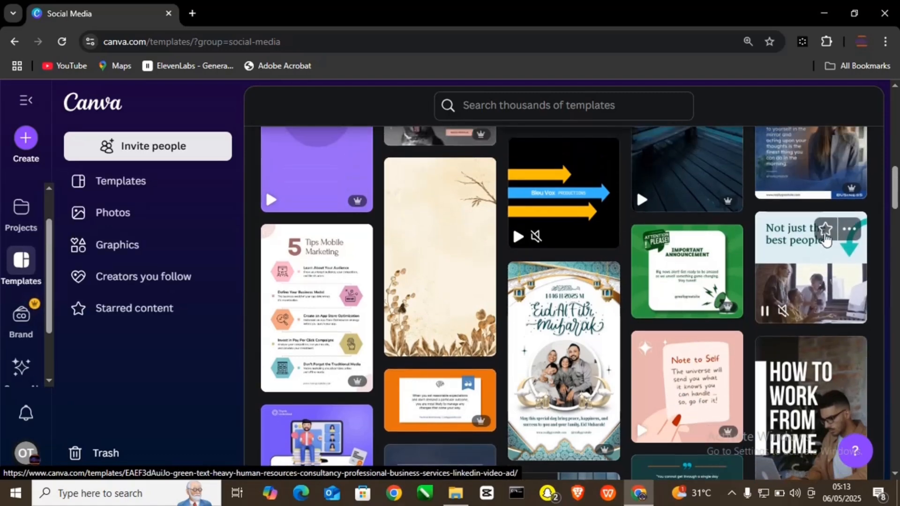
pyautogui.scroll(1, 825, 253)
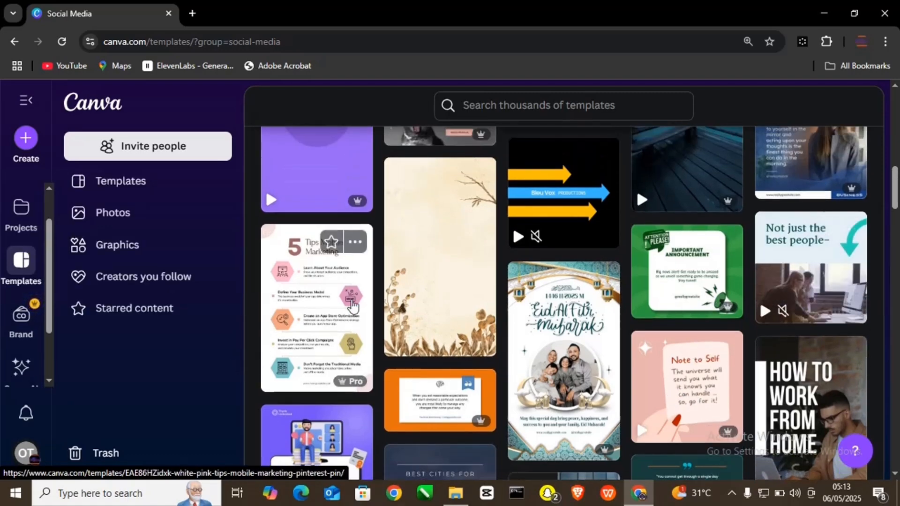
pyautogui.scroll(2, 354, 305)
pyautogui.scroll(3, 354, 305)
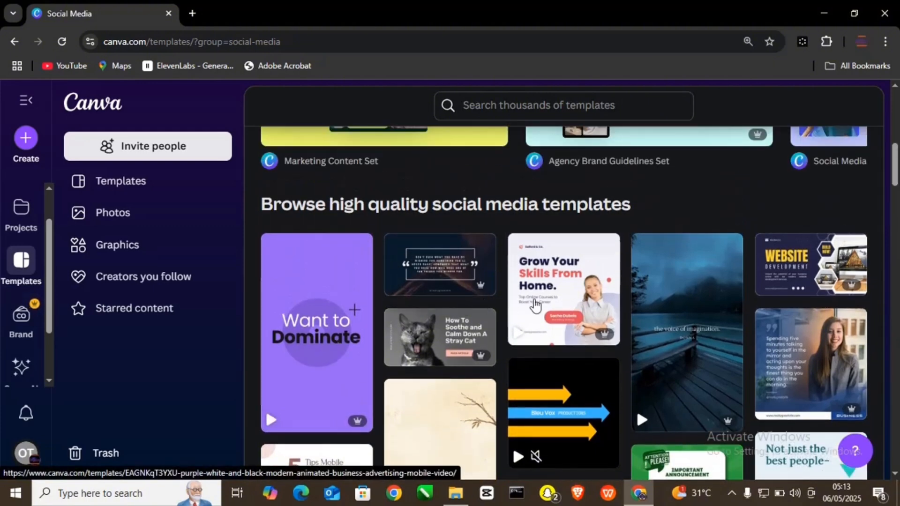
pyautogui.scroll(-1, 809, 370)
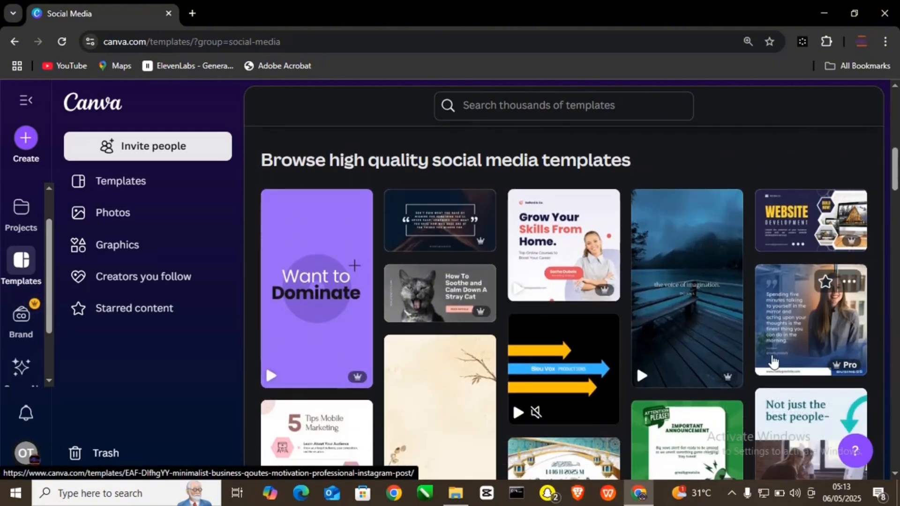
# - Open the "Minimalist Business Qoutes Motivation Professional Instagram Post" template preview and look through the similar templates
pyautogui.click(800, 335)
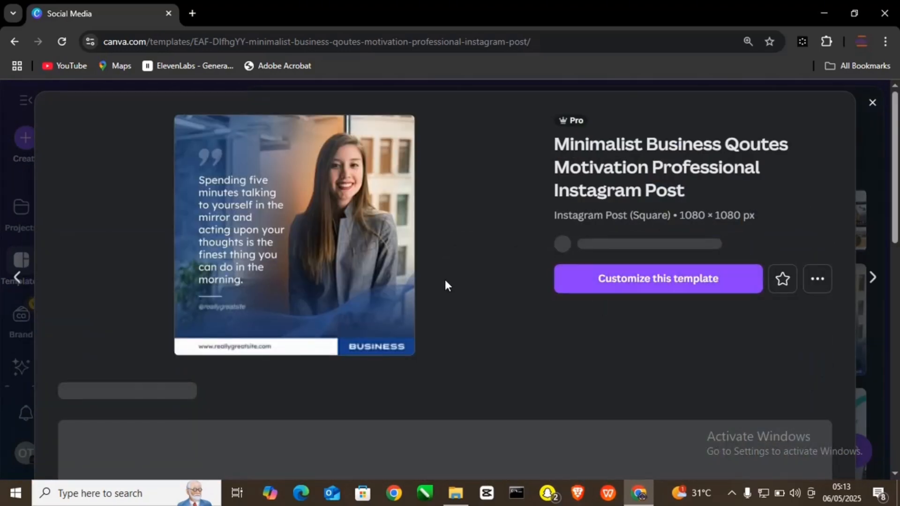
pyautogui.scroll(-2, 445, 284)
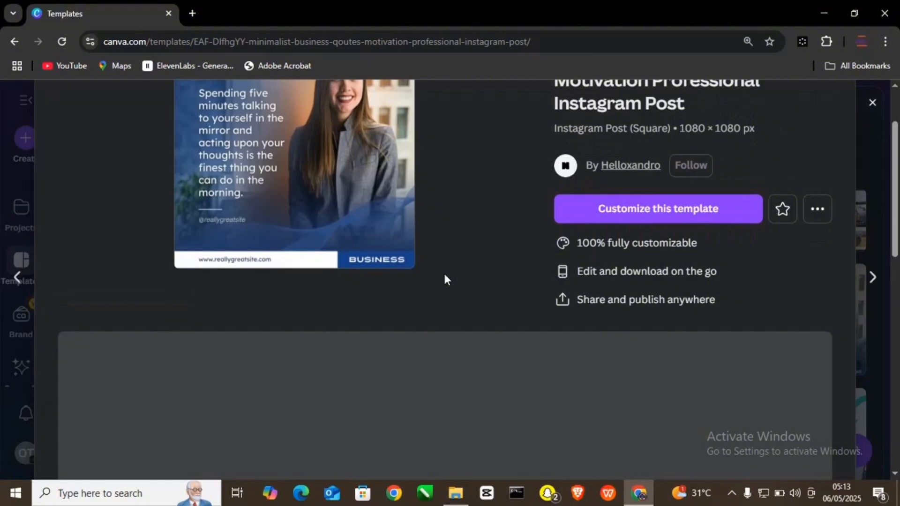
pyautogui.scroll(-3, 442, 281)
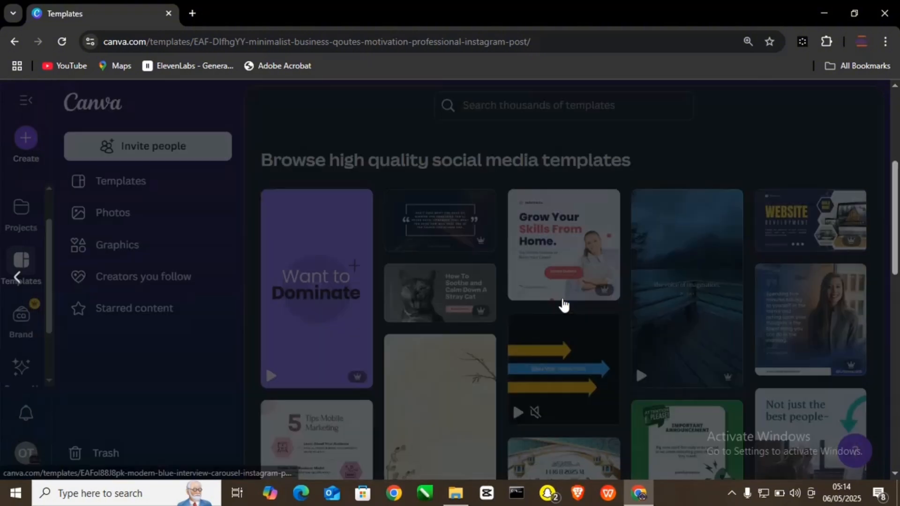
pyautogui.scroll(-4, 559, 299)
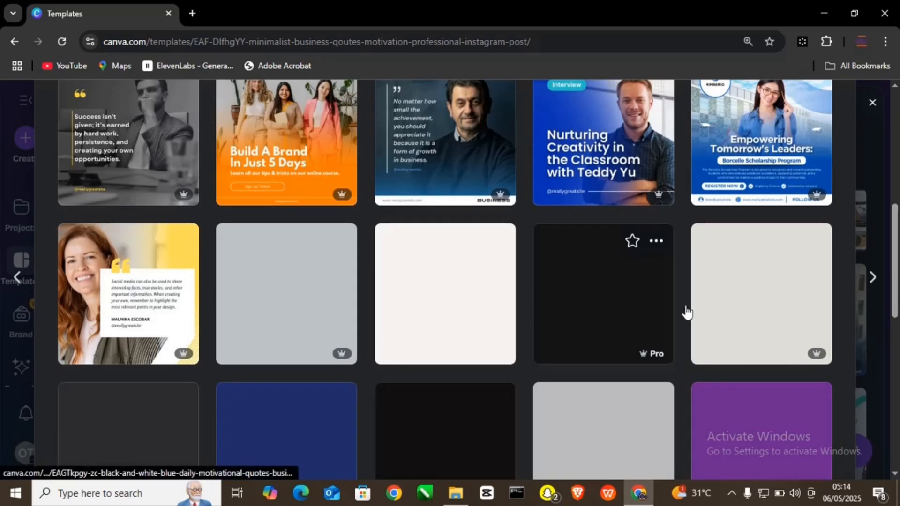
pyautogui.scroll(5, 417, 315)
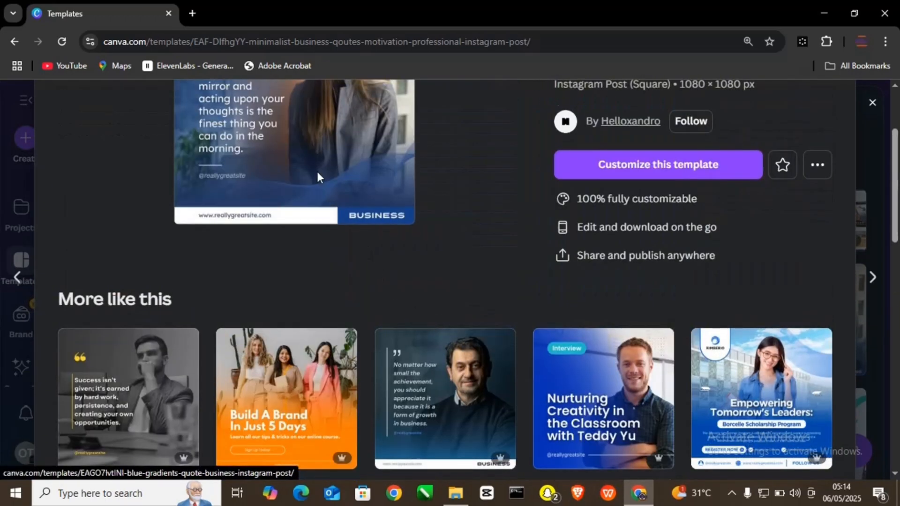
pyautogui.scroll(2, 319, 179)
pyautogui.scroll(-5, 328, 218)
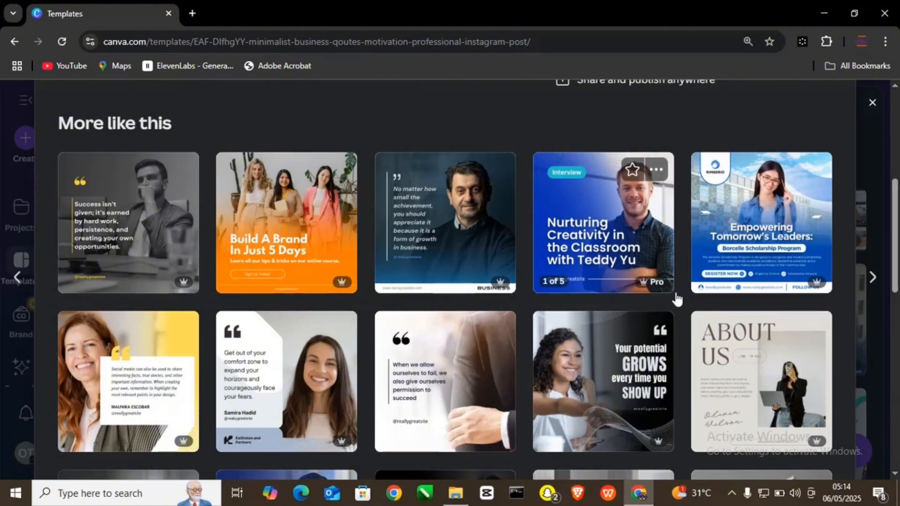
pyautogui.scroll(-3, 690, 295)
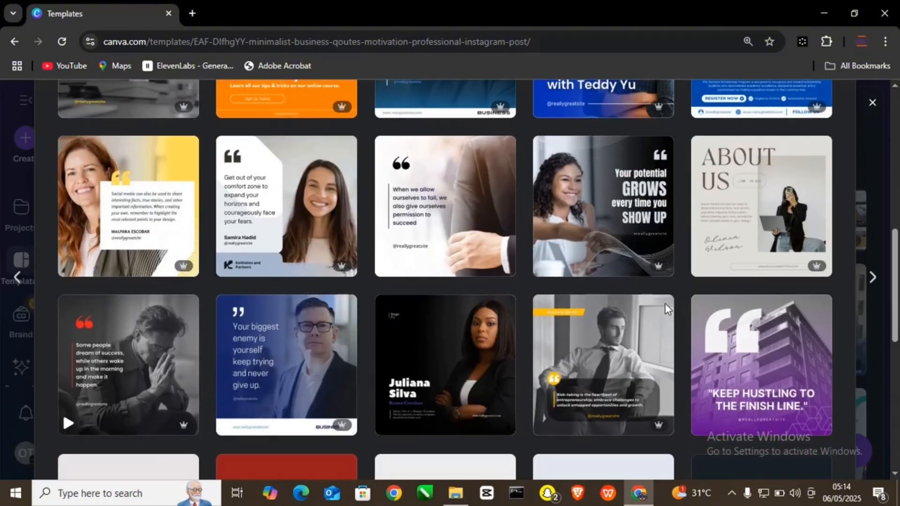
pyautogui.scroll(-2, 573, 344)
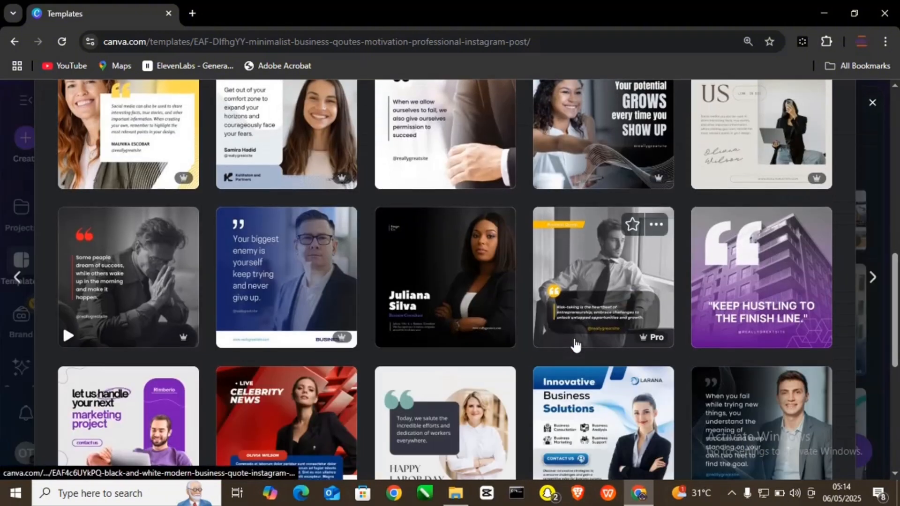
# - Open the "Blue And White Modern Scholarship Program Instagram Post" template from the similar templates and start customizing it as a new design
pyautogui.scroll(-3, 577, 345)
pyautogui.scroll(-4, 774, 345)
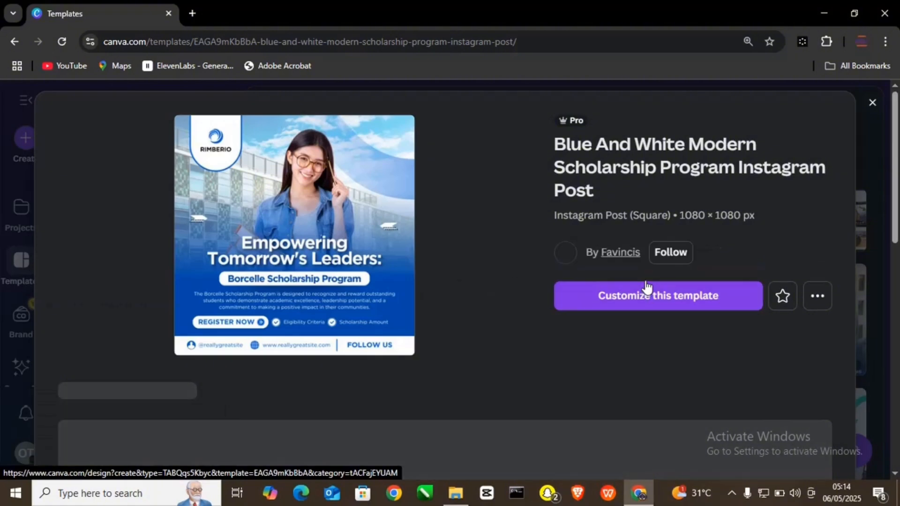
pyautogui.click(633, 310)
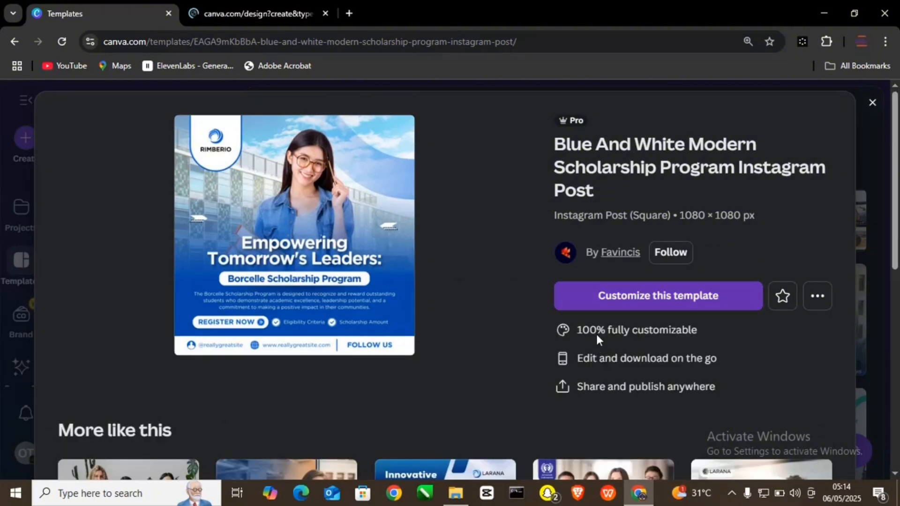
# - Examine the scholarship template's details and the designs similar to it, comparing their layouts and Pro markings
pyautogui.scroll(-5, 593, 340)
pyautogui.scroll(-2, 603, 347)
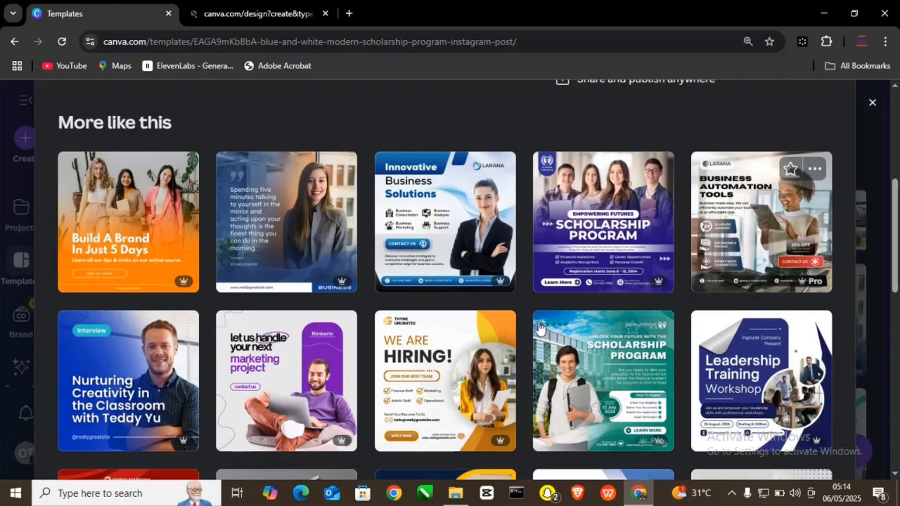
pyautogui.scroll(-3, 540, 328)
pyautogui.scroll(-3, 648, 325)
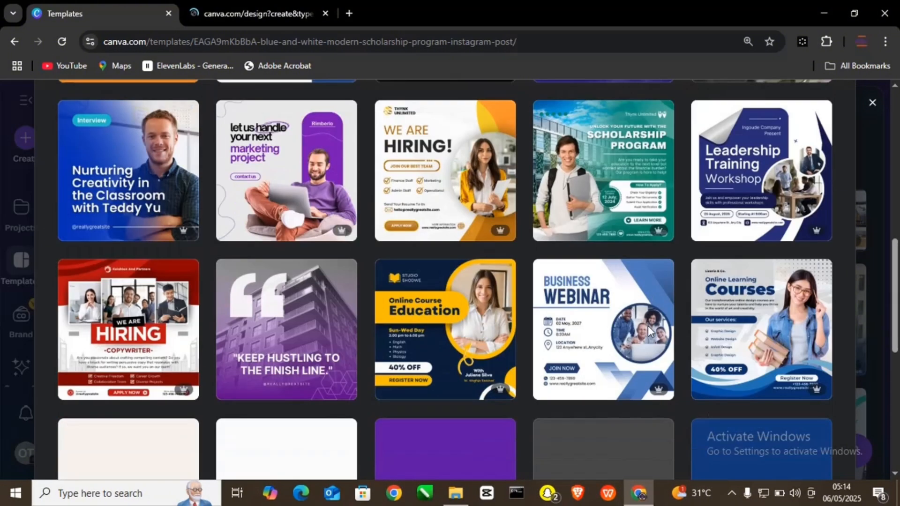
pyautogui.scroll(-3, 631, 323)
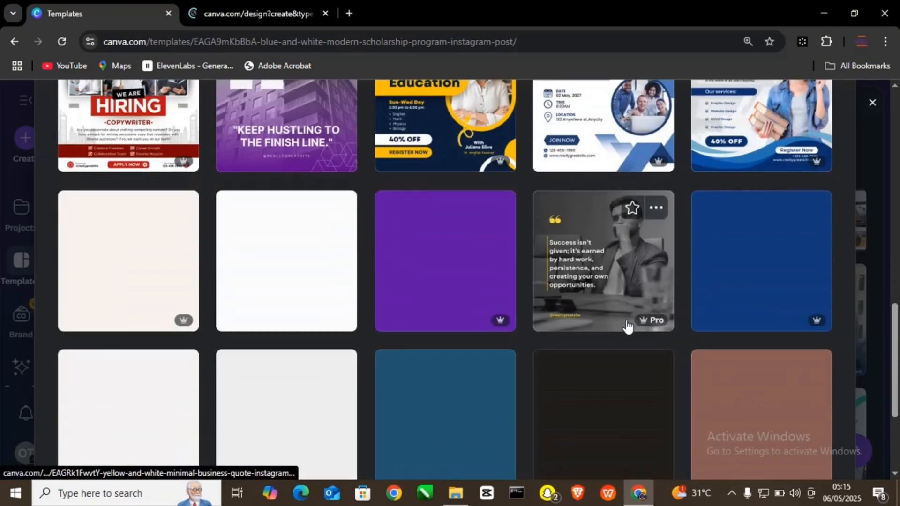
pyautogui.scroll(4, 630, 323)
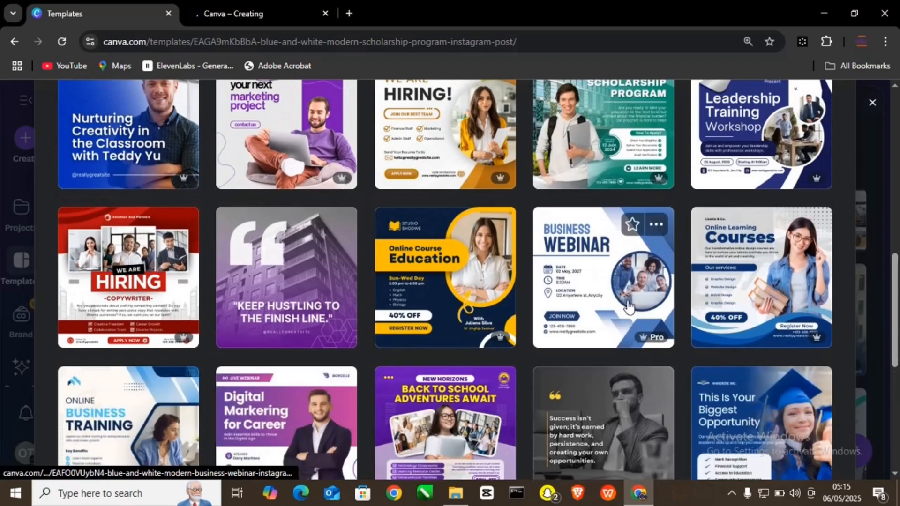
pyautogui.scroll(-6, 512, 246)
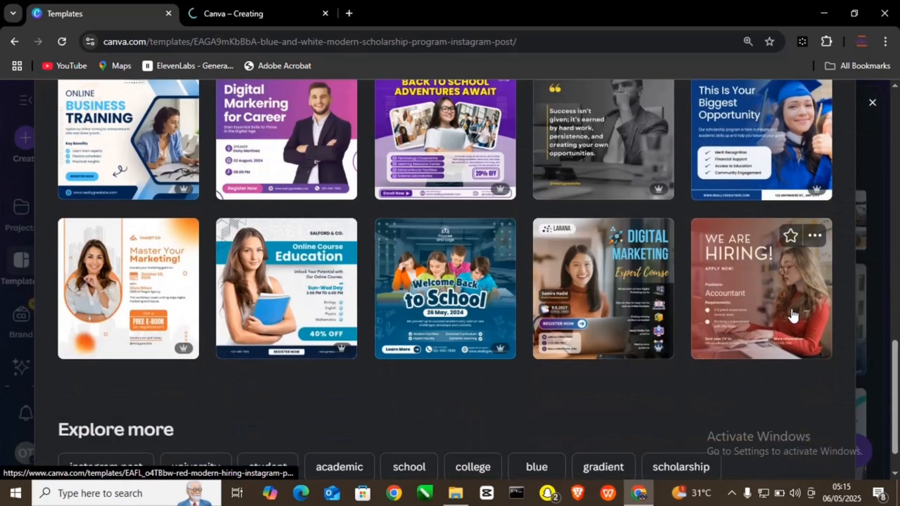
pyautogui.scroll(4, 726, 287)
pyautogui.click(721, 282)
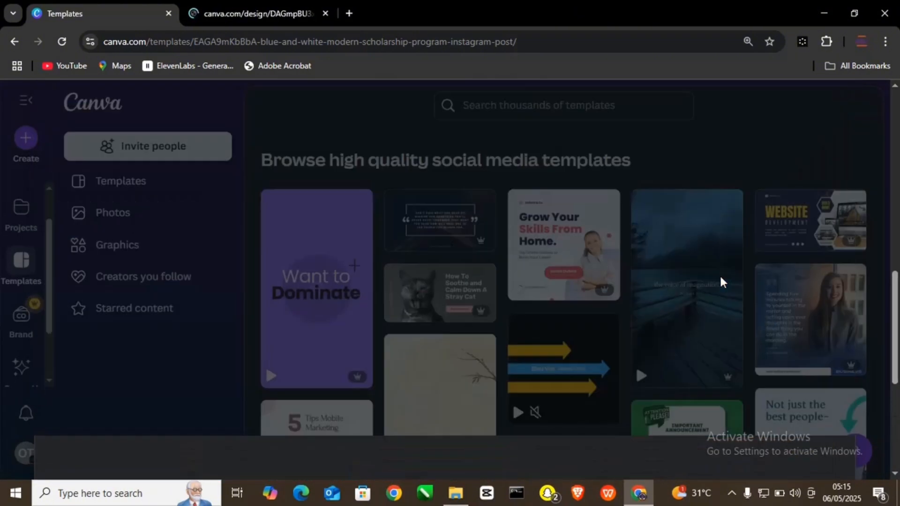
pyautogui.scroll(5, 721, 282)
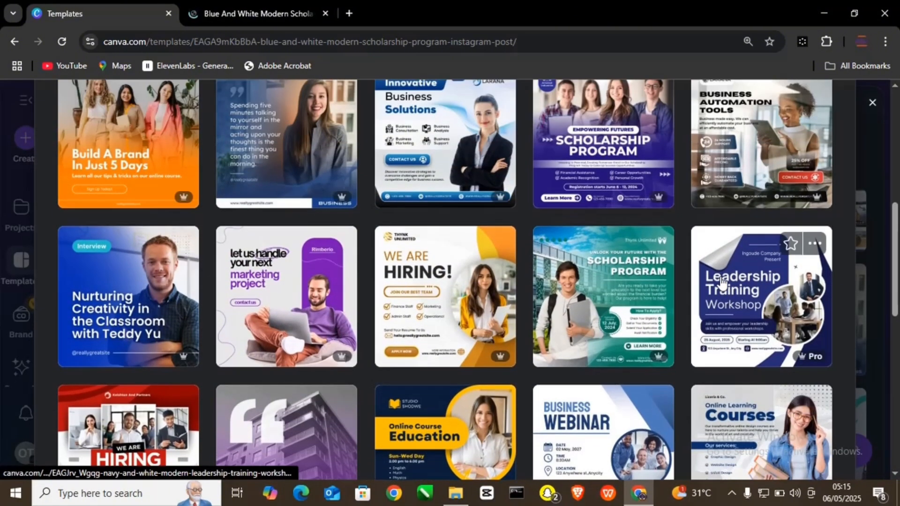
pyautogui.scroll(6, 721, 282)
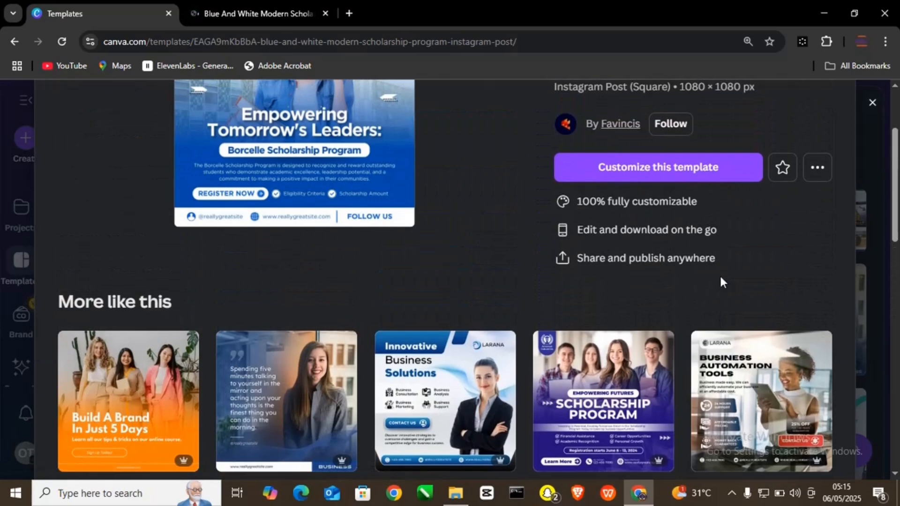
pyautogui.scroll(3, 720, 281)
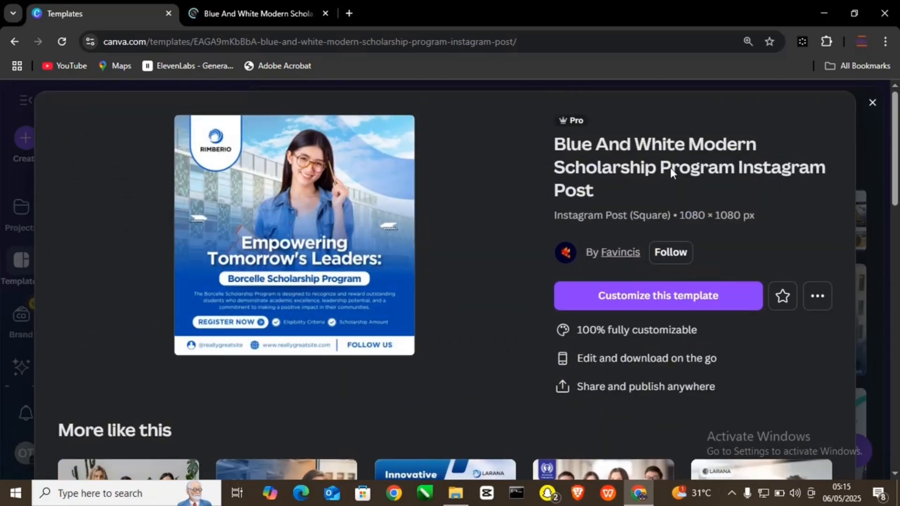
pyautogui.scroll(-9, 662, 323)
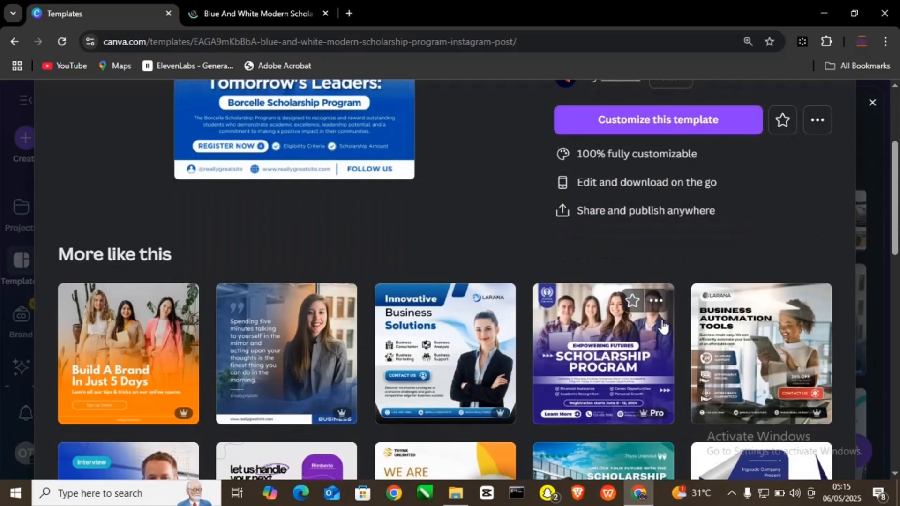
pyautogui.scroll(-2, 662, 322)
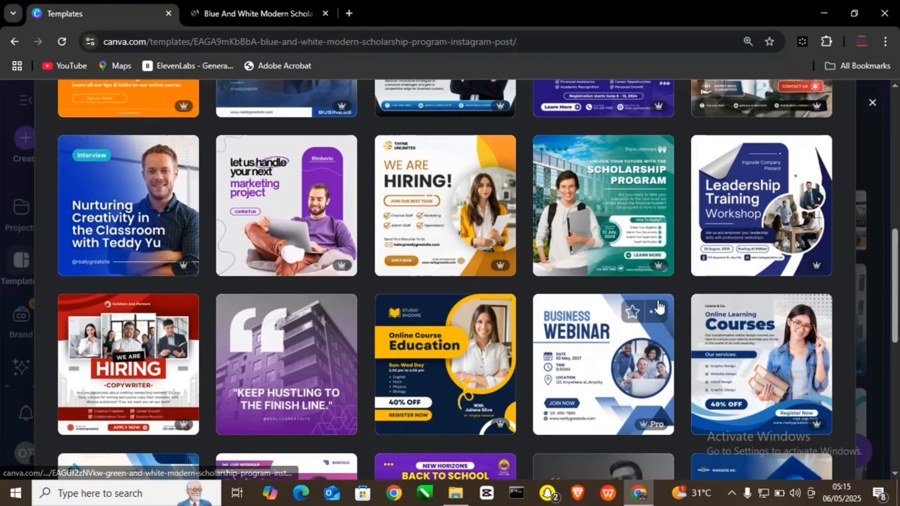
# - Switch to the new scholarship design in the editor and add a blank second page
pyautogui.click(263, 11)
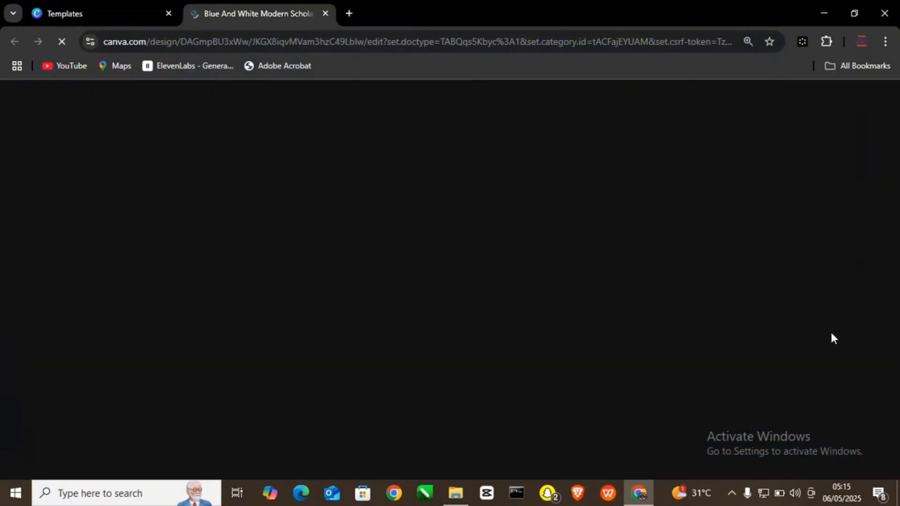
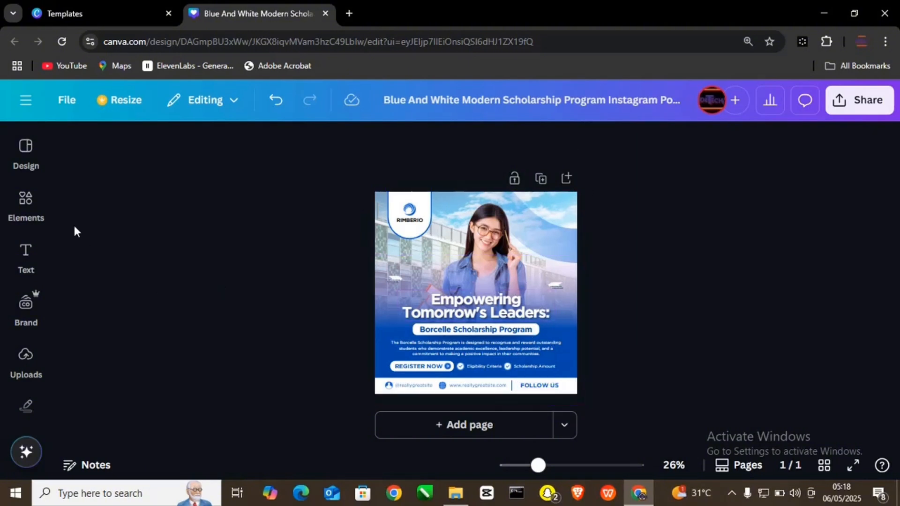
pyautogui.click(18, 161)
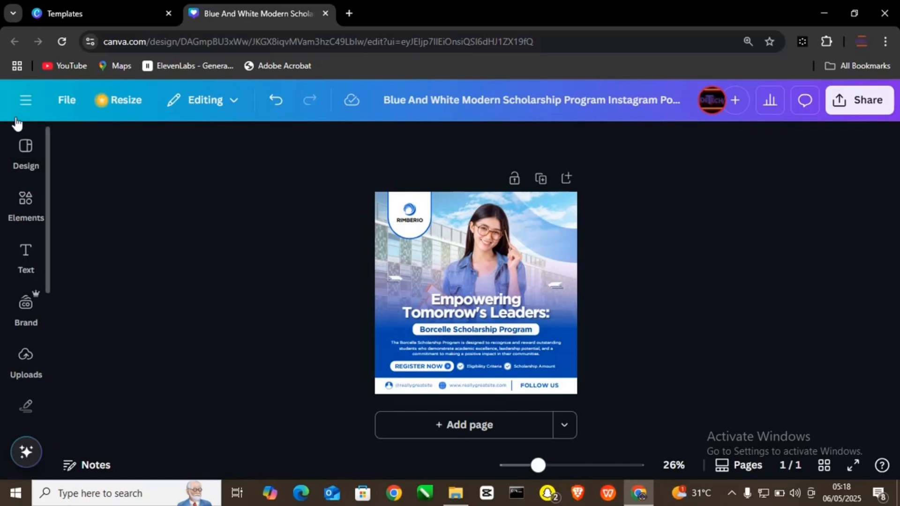
pyautogui.moveTo(12, 154)
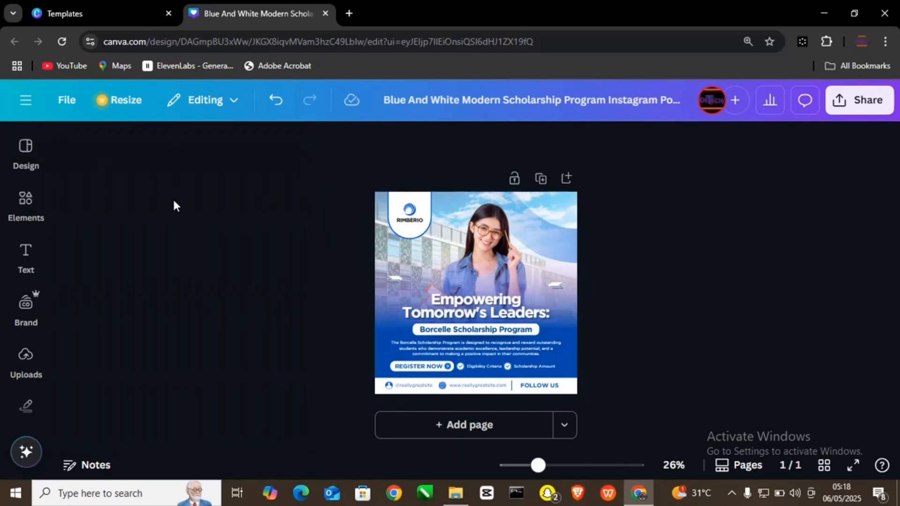
pyautogui.click(492, 425)
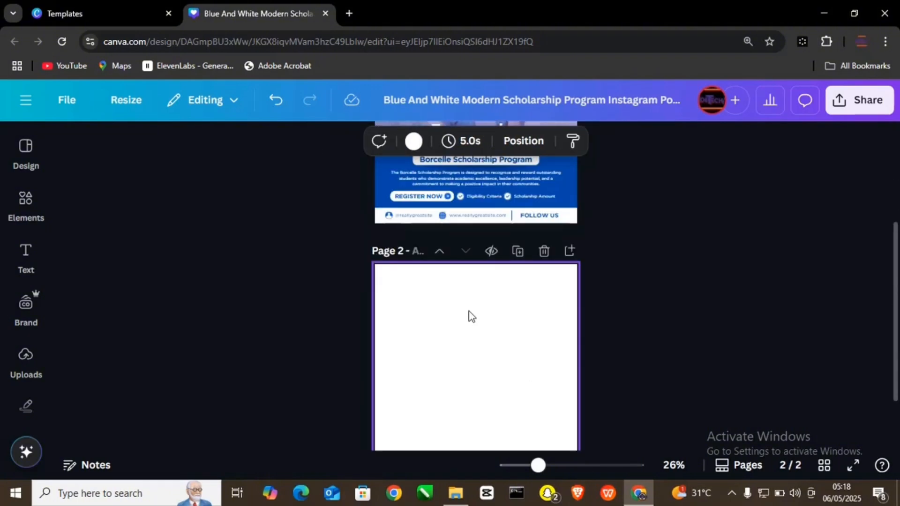
# - Browse the design templates and apply the dark blue and yellow "Online Course Education" template to page 2
pyautogui.click(28, 156)
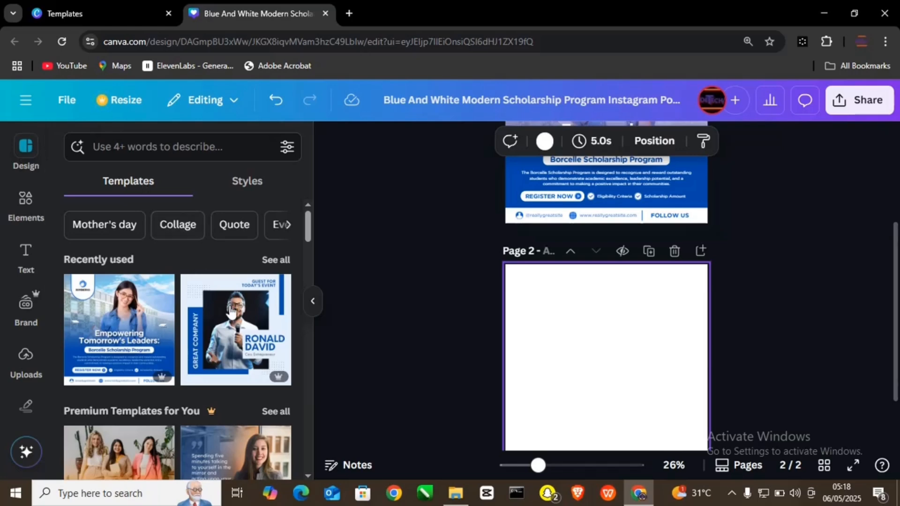
pyautogui.scroll(-6, 235, 307)
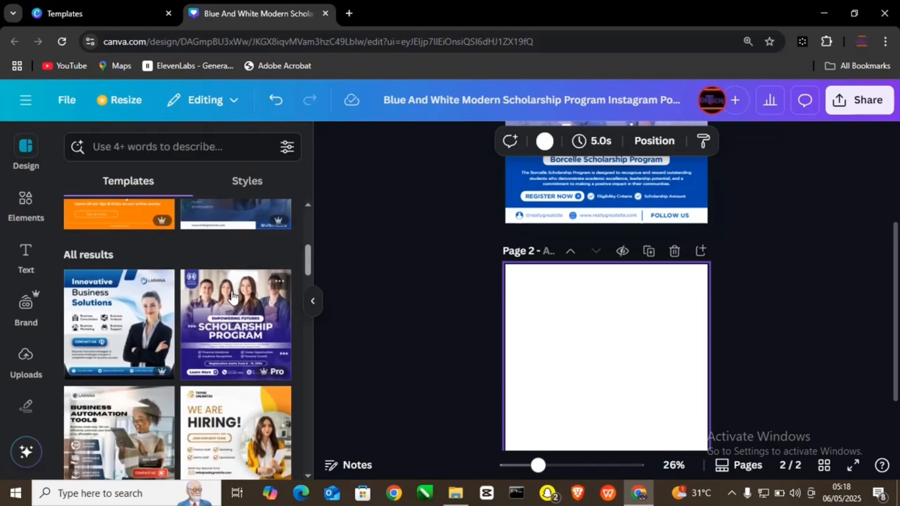
pyautogui.scroll(-3, 233, 300)
pyautogui.scroll(-6, 228, 290)
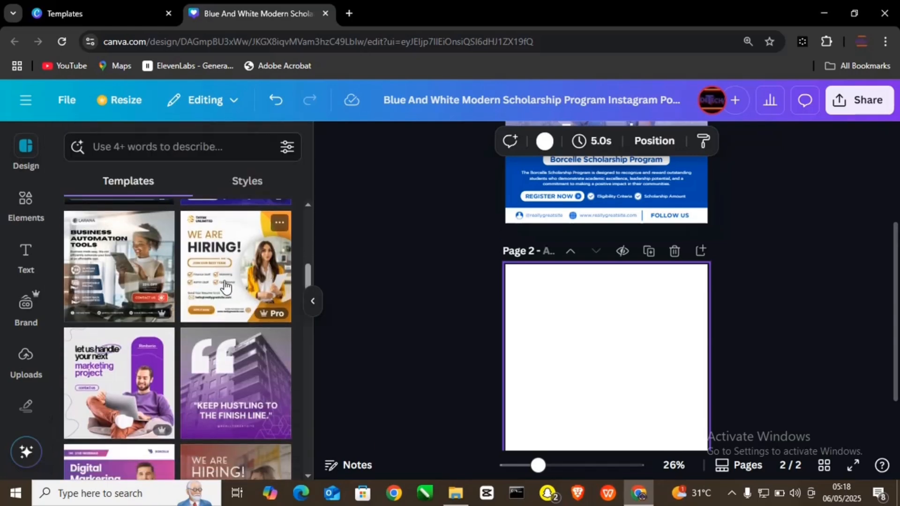
pyautogui.scroll(-3, 225, 282)
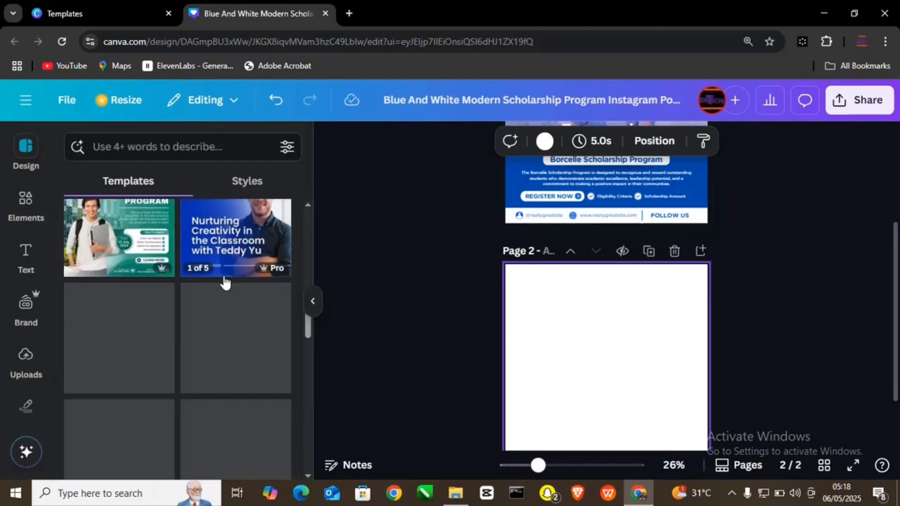
pyautogui.scroll(-3, 256, 280)
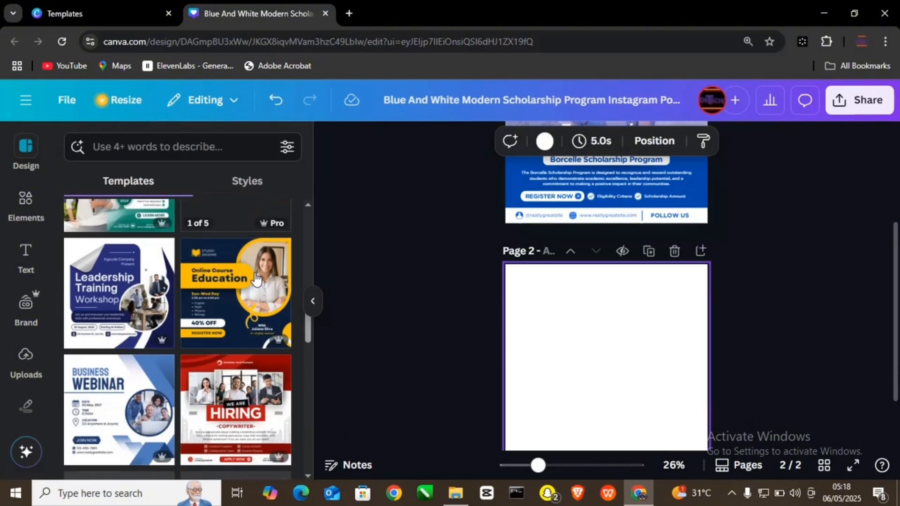
pyautogui.click(255, 283)
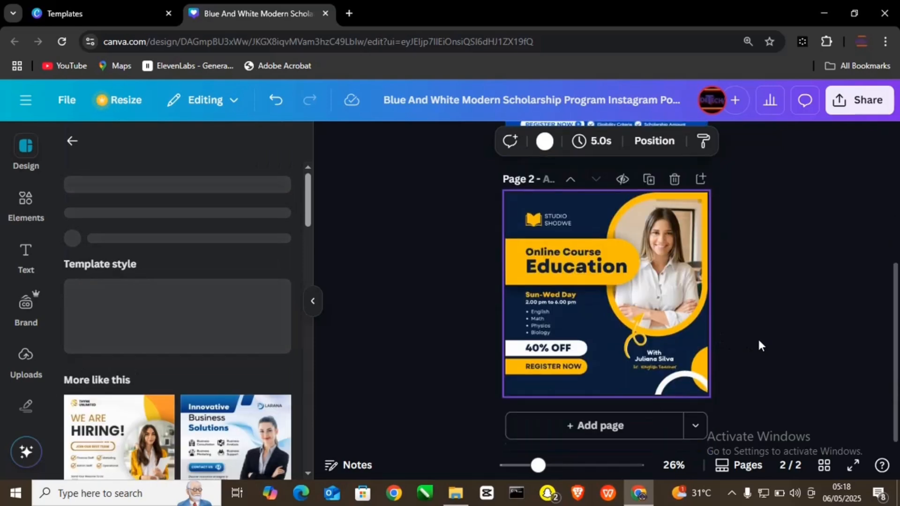
pyautogui.scroll(-2, 763, 344)
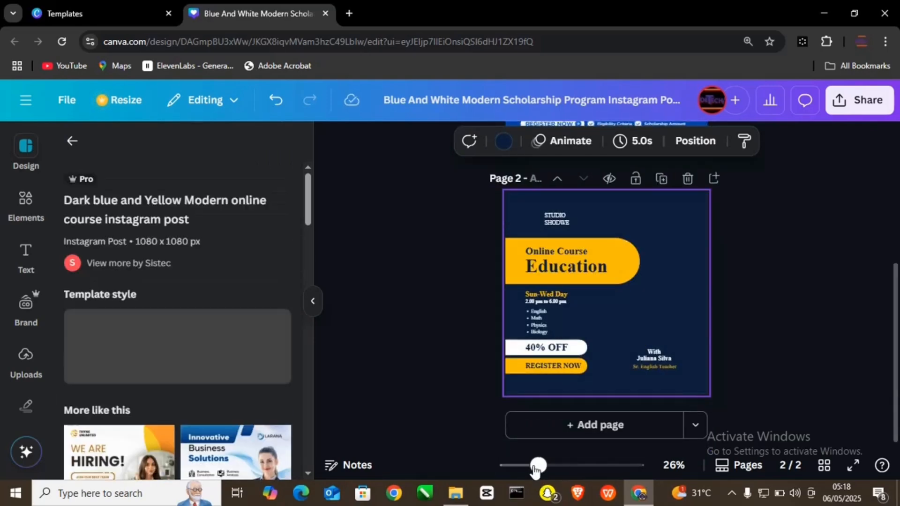
# - Inspect page 2 up close, including the "Sr. English Teacher" line, and return to a full-page view at 32% with nothing selected
pyautogui.click(560, 466)
pyautogui.moveTo(563, 473); pyautogui.dragTo(542, 481)
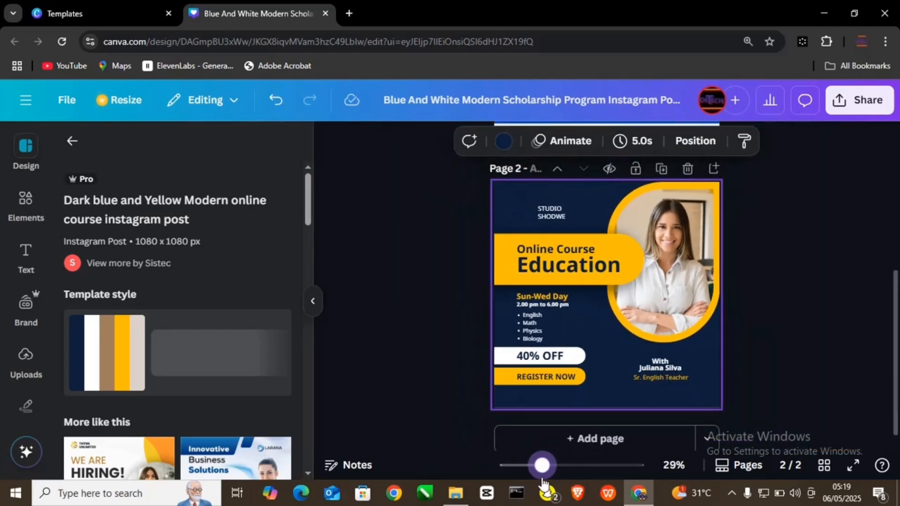
pyautogui.click(660, 376)
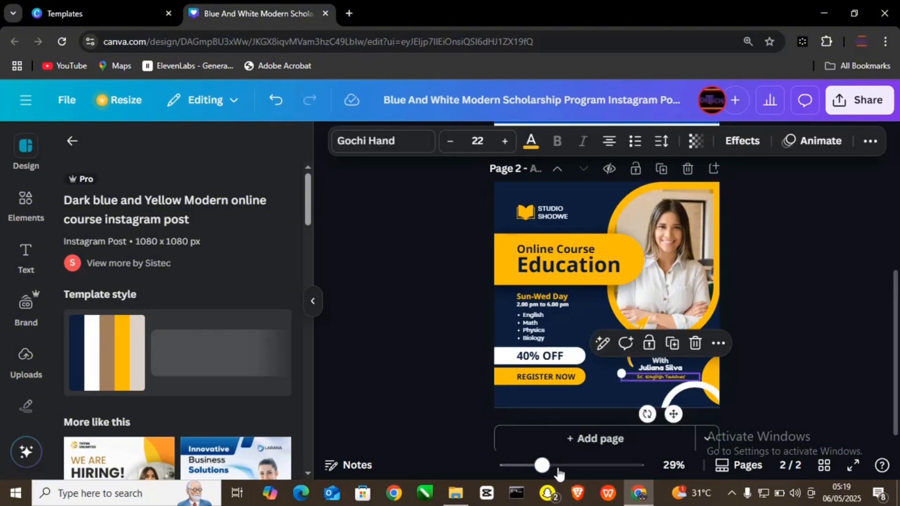
pyautogui.moveTo(556, 467); pyautogui.dragTo(583, 470)
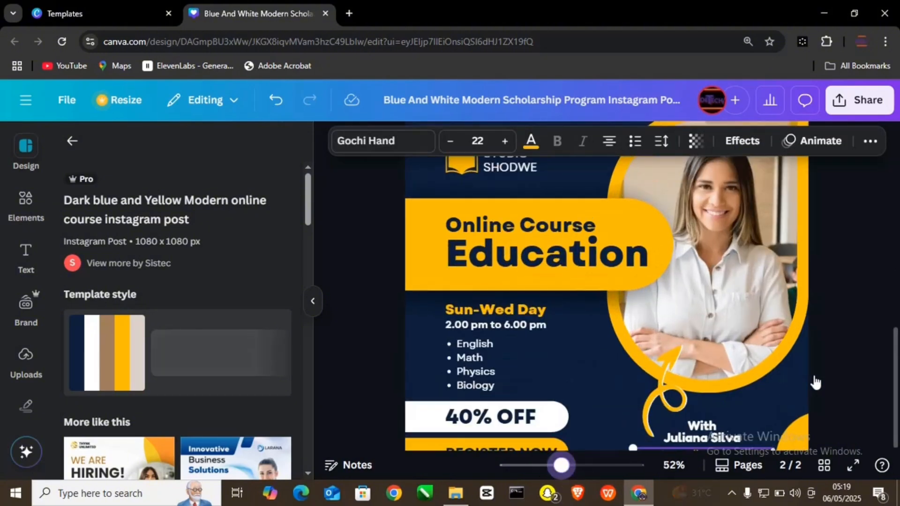
pyautogui.scroll(-3, 814, 375)
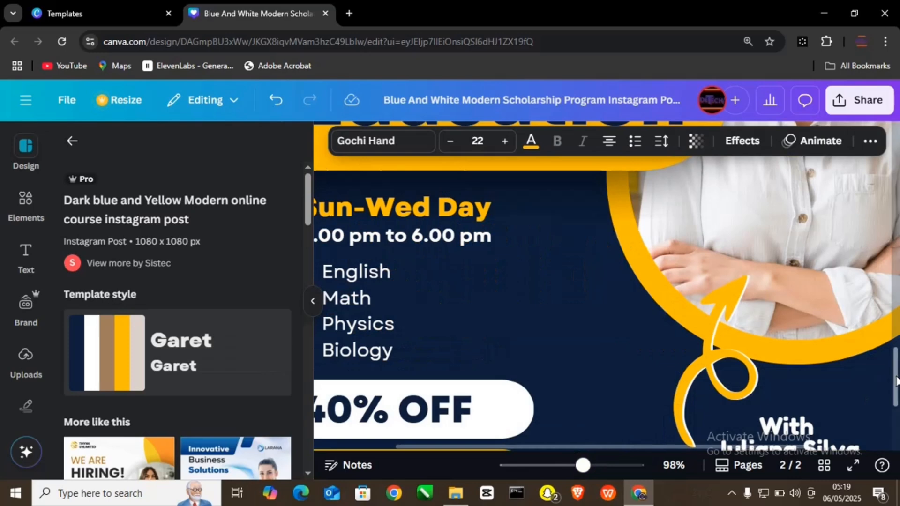
pyautogui.scroll(-3, 814, 375)
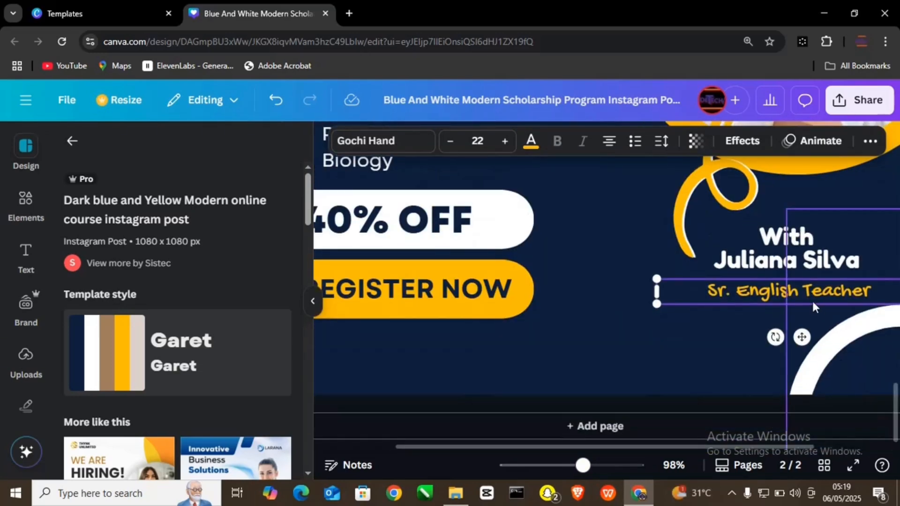
pyautogui.moveTo(631, 445); pyautogui.dragTo(702, 448)
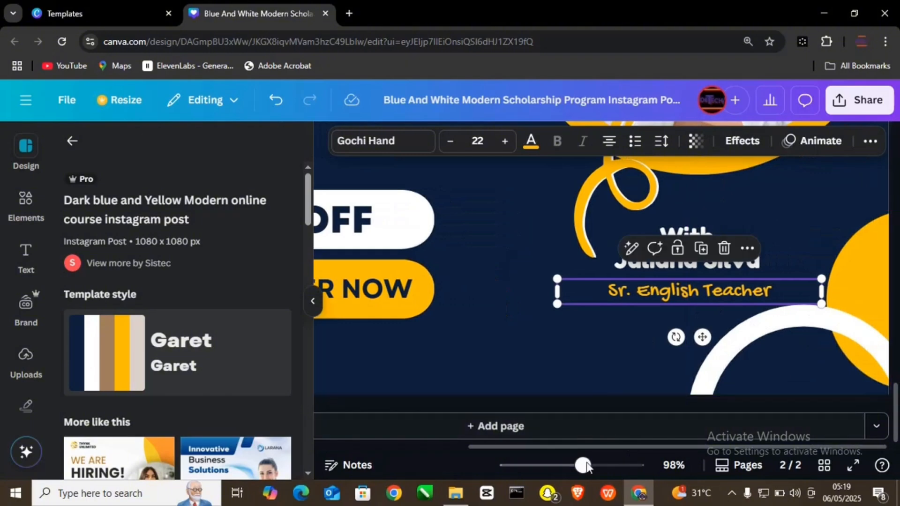
pyautogui.moveTo(587, 470); pyautogui.dragTo(546, 474)
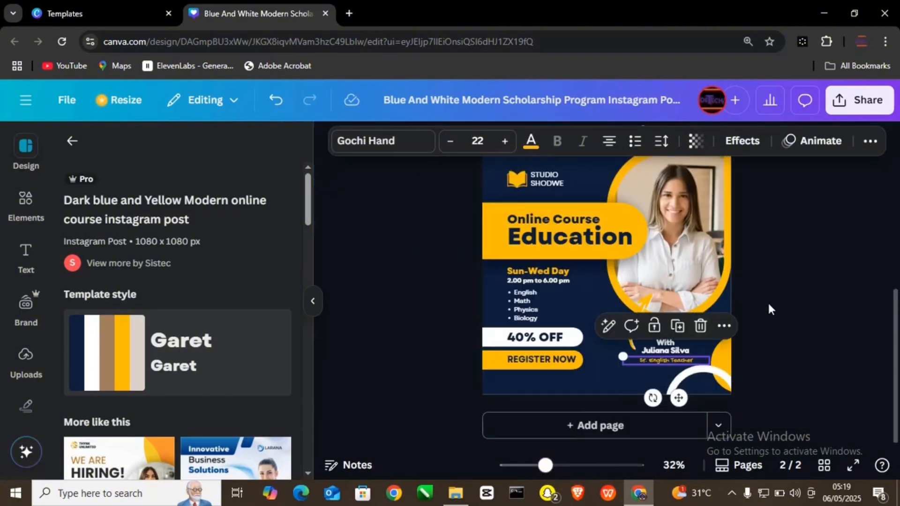
pyautogui.click(800, 287)
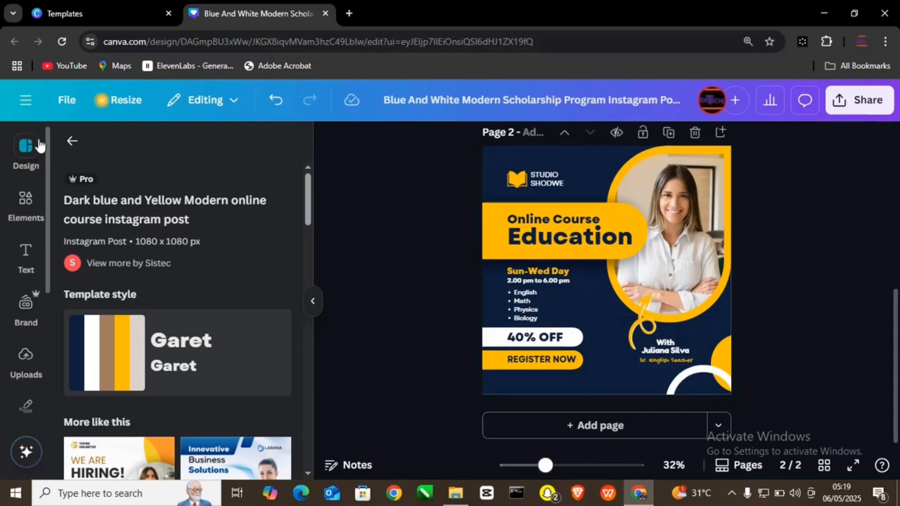
# - Search the element photos for "office lady" and replace page 2's portrait with the woman in the striped top and light blazer
pyautogui.click(24, 206)
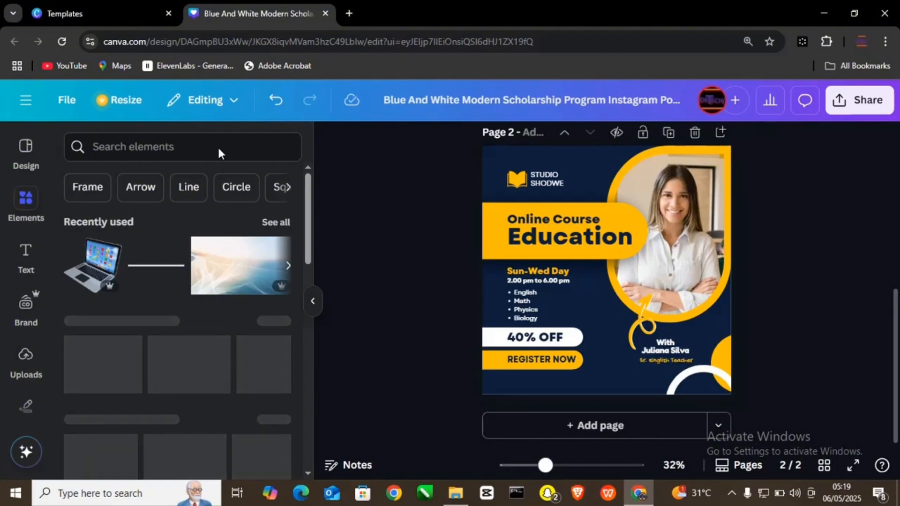
pyautogui.click(180, 152)
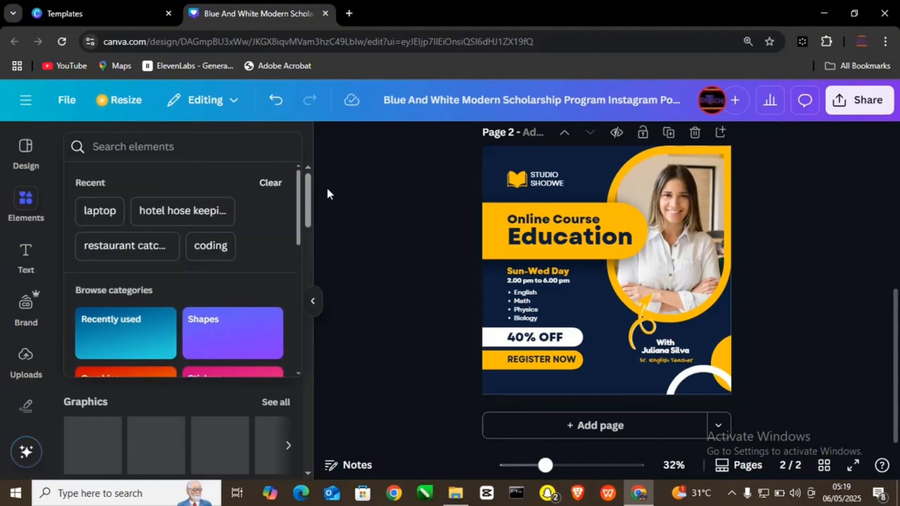
pyautogui.click(105, 157)
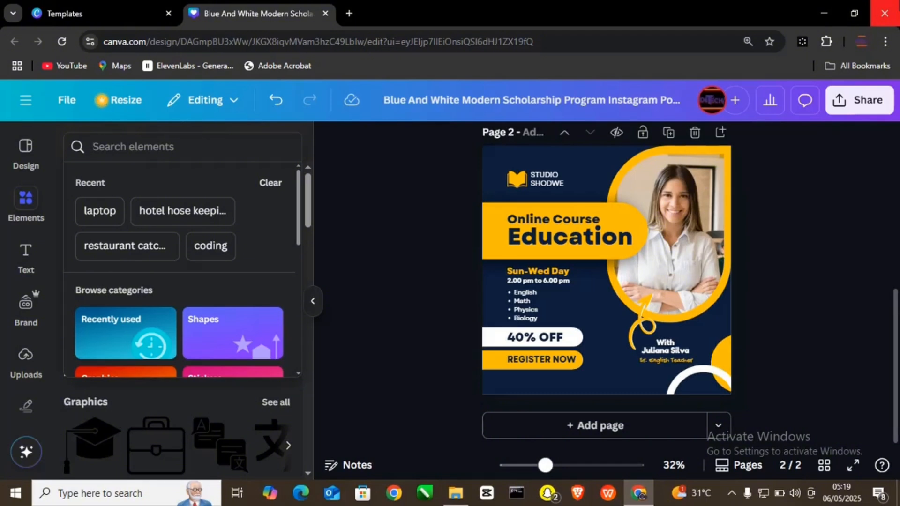
pyautogui.write('o')
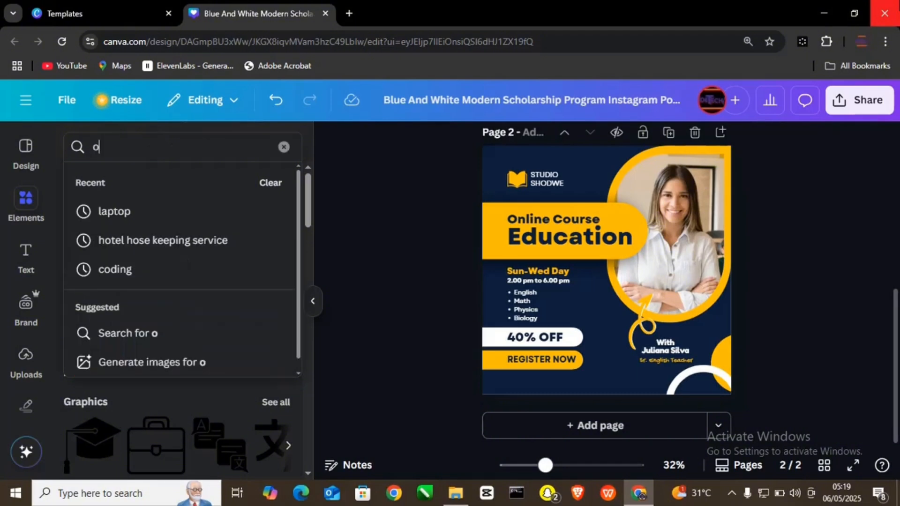
pyautogui.write('ffice lady')
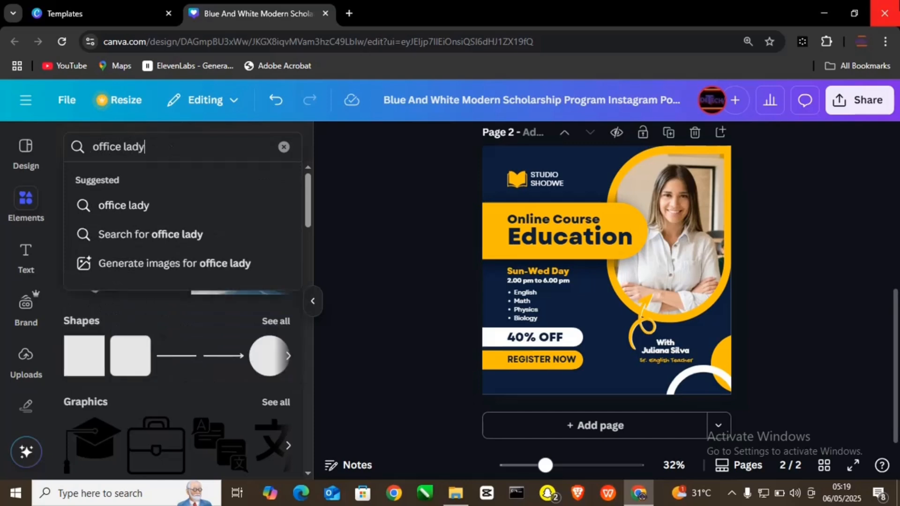
pyautogui.press('Return')
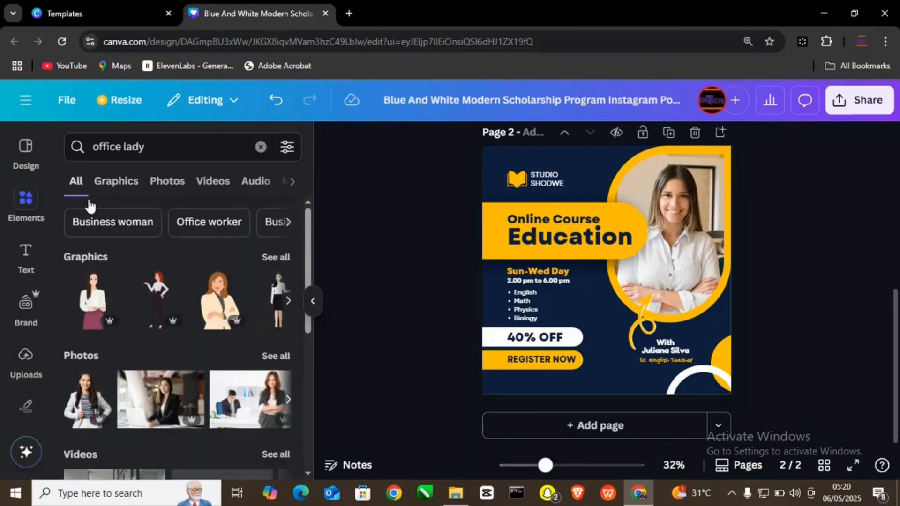
pyautogui.click(118, 184)
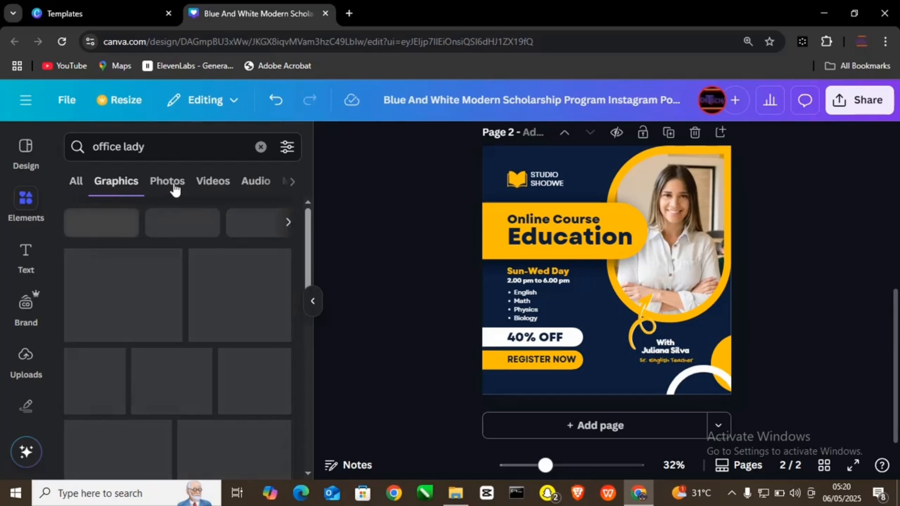
pyautogui.click(174, 187)
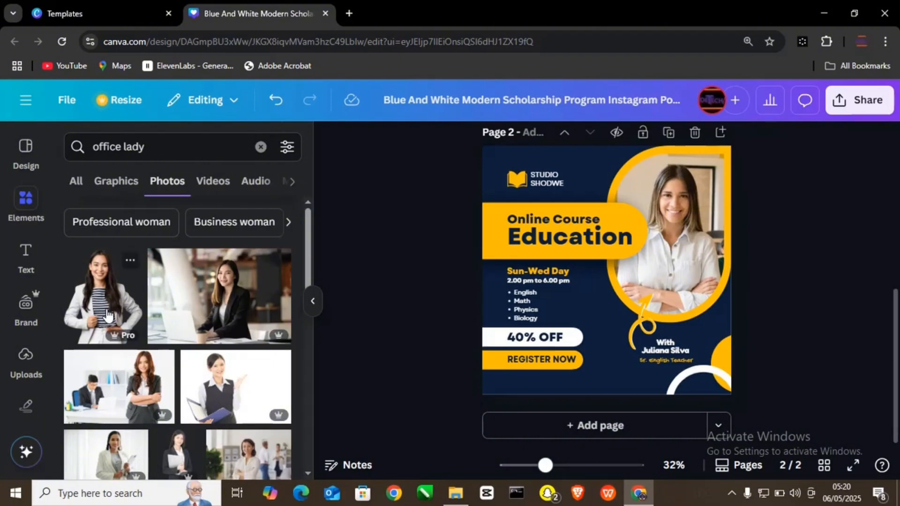
pyautogui.click(108, 314)
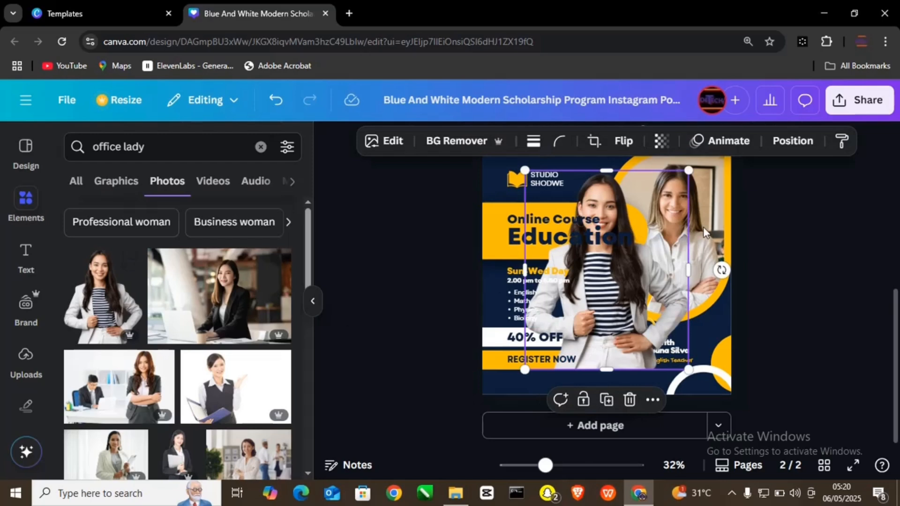
pyautogui.moveTo(641, 286); pyautogui.dragTo(693, 252)
pyautogui.click(741, 265)
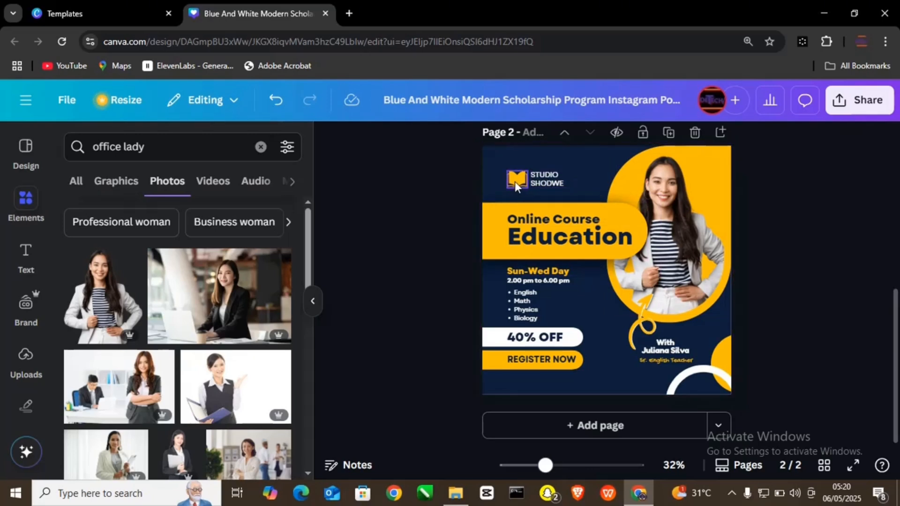
# - Examine the option for uploading files from the computer and look through the previously uploaded images
pyautogui.click(11, 369)
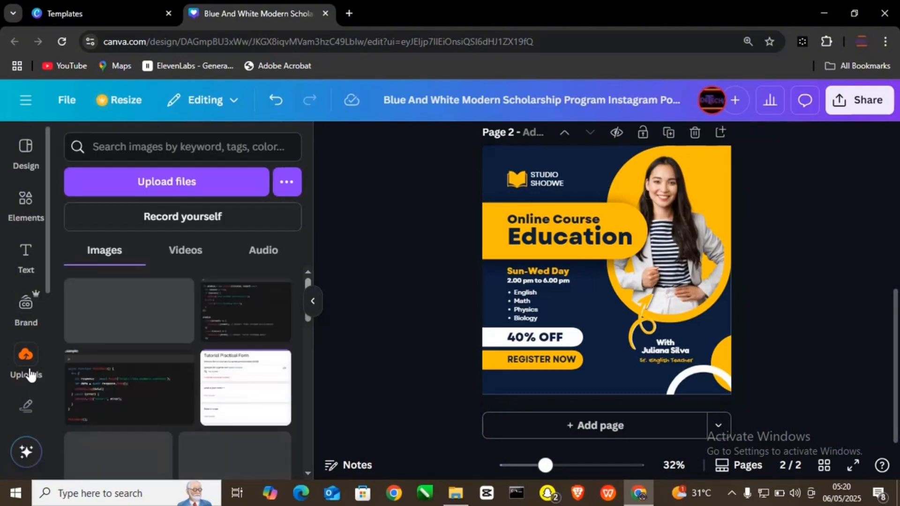
pyautogui.click(190, 183)
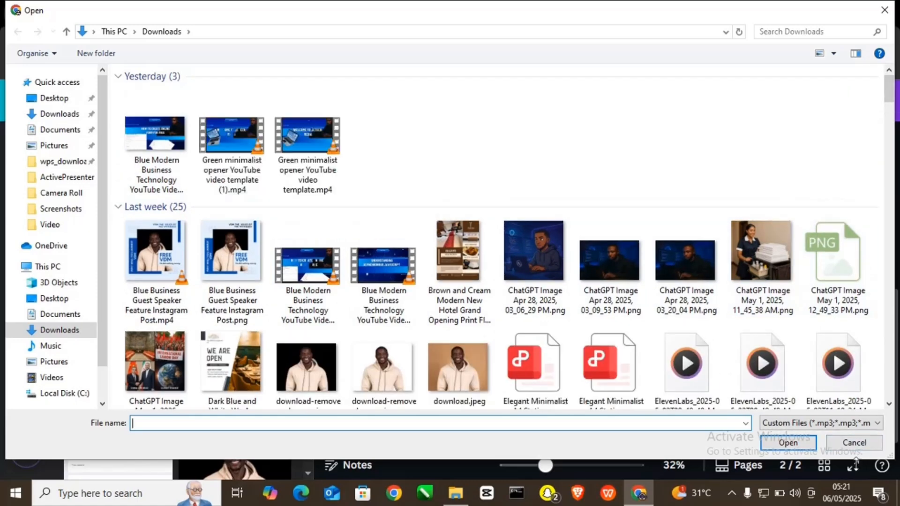
pyautogui.click(852, 449)
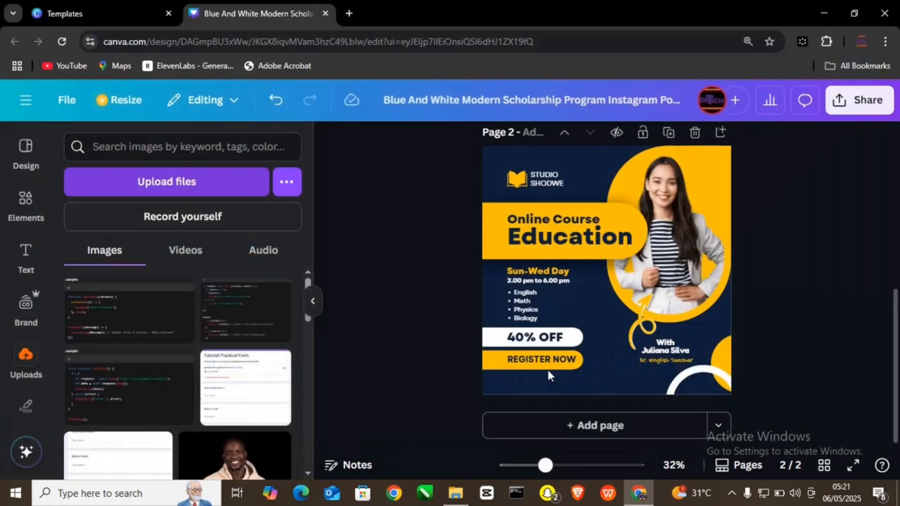
pyautogui.scroll(-10, 202, 324)
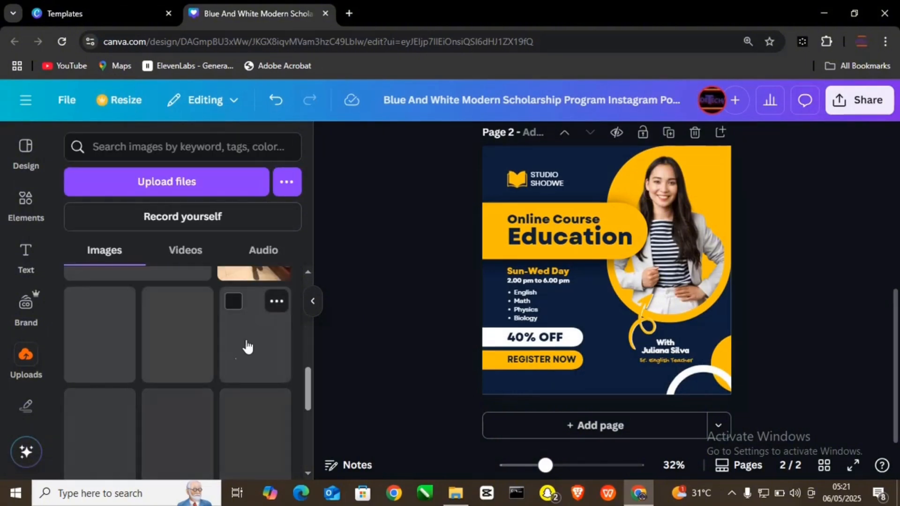
pyautogui.scroll(-1, 227, 363)
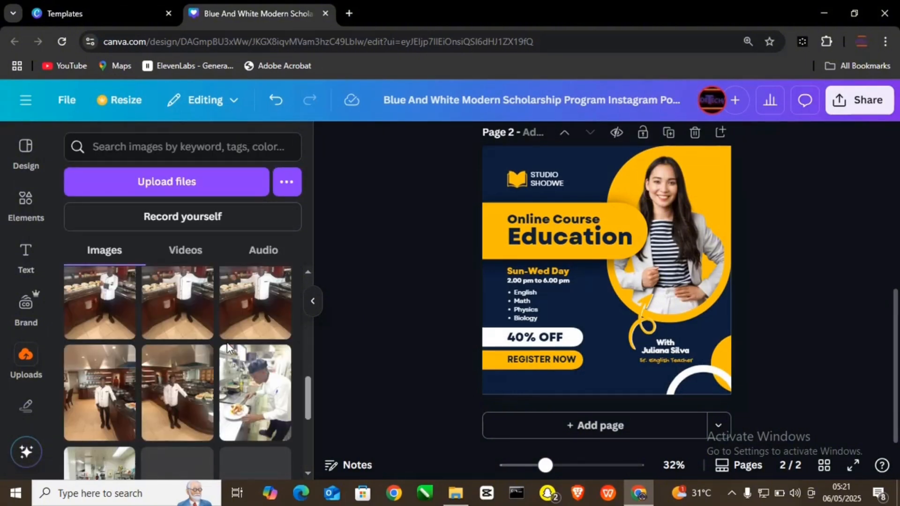
pyautogui.scroll(10, 228, 350)
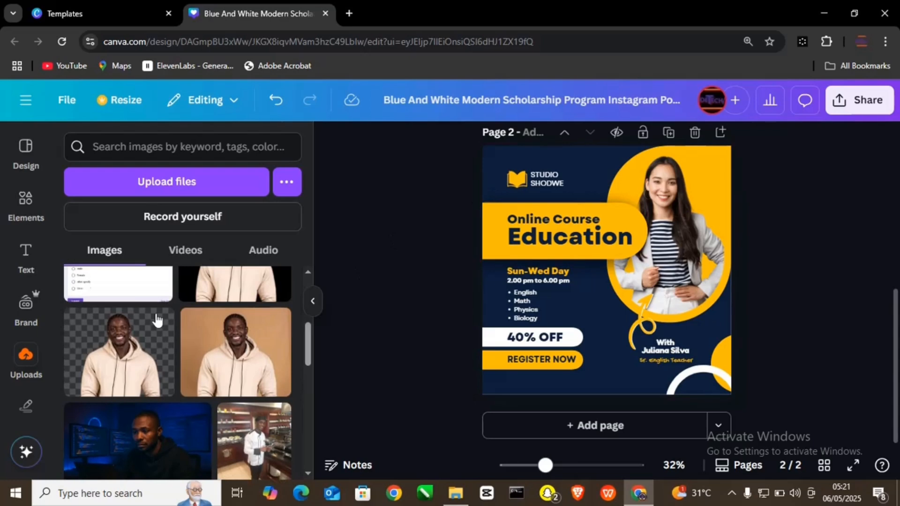
# - Replace the "STUDIO SHODWE" logo text on page 2 with "JOETECH"
pyautogui.click(553, 175)
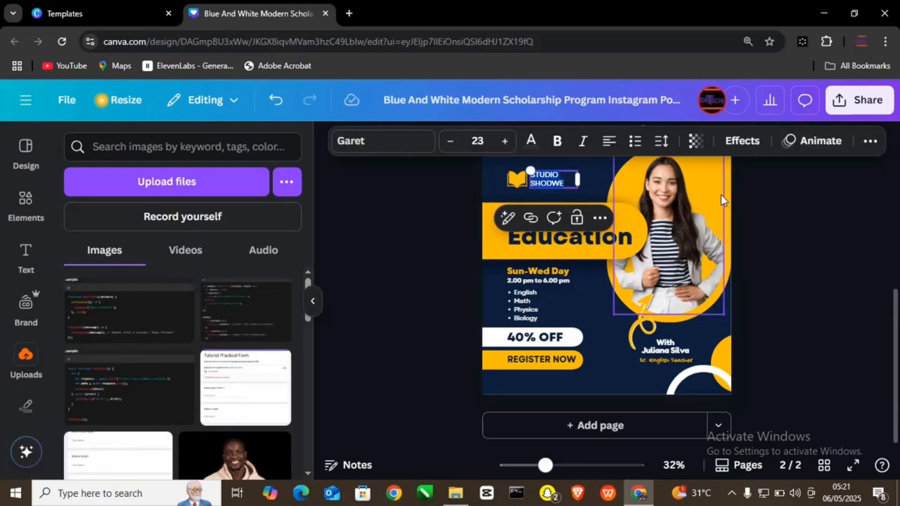
pyautogui.press('BackSpace')
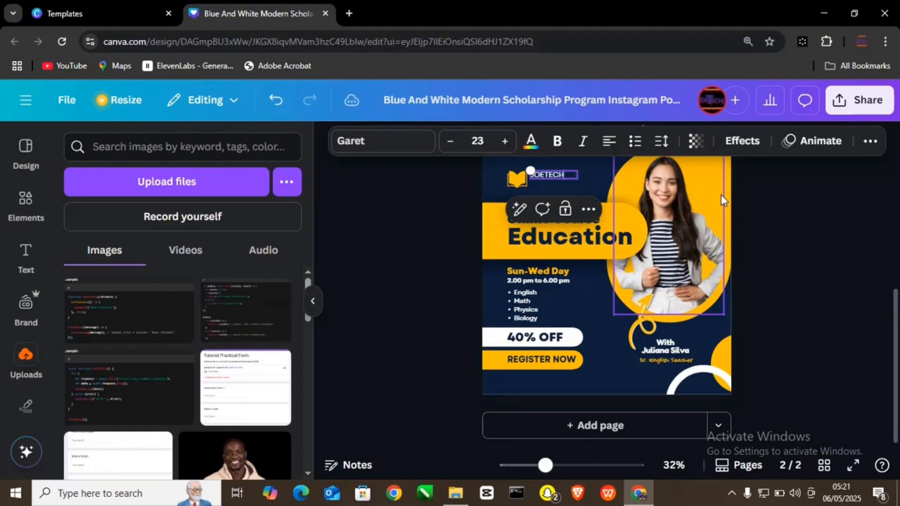
pyautogui.click(782, 201)
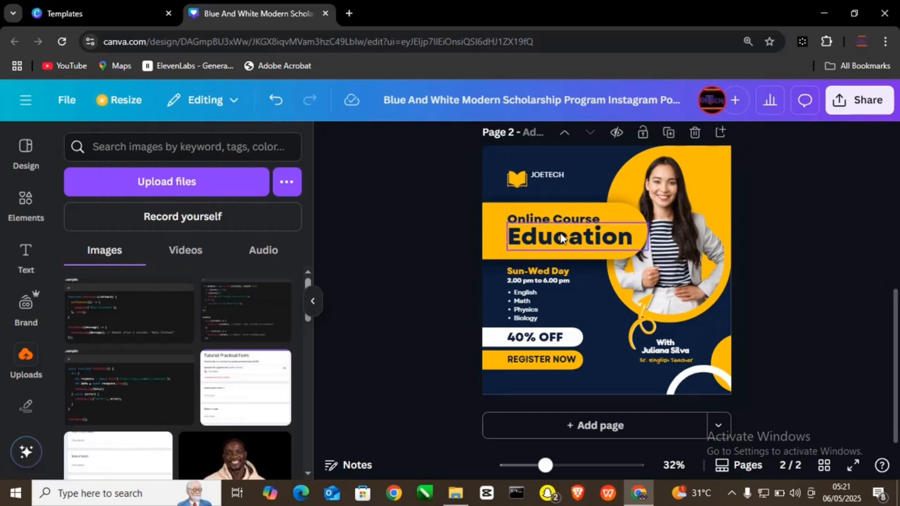
# - Replace the large word "Education" in page 2's title with "course"
pyautogui.doubleClick(571, 241)
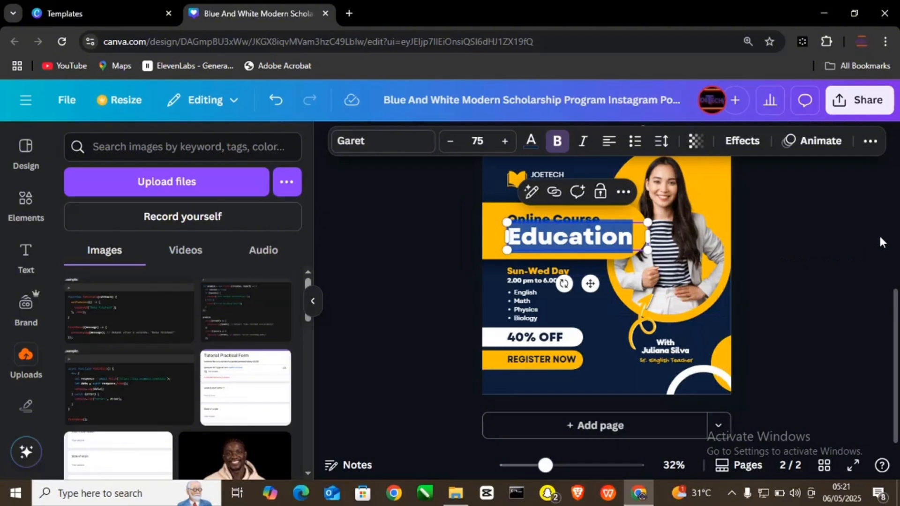
pyautogui.write('course')
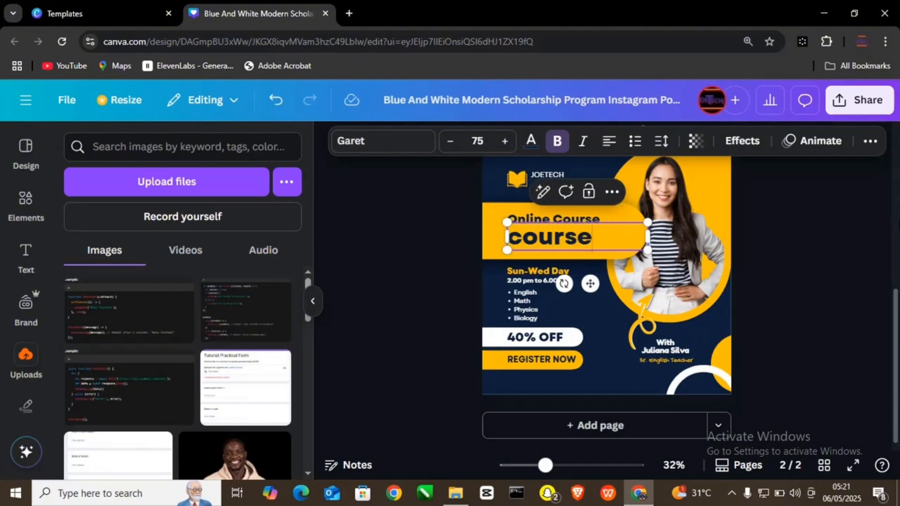
pyautogui.click(774, 210)
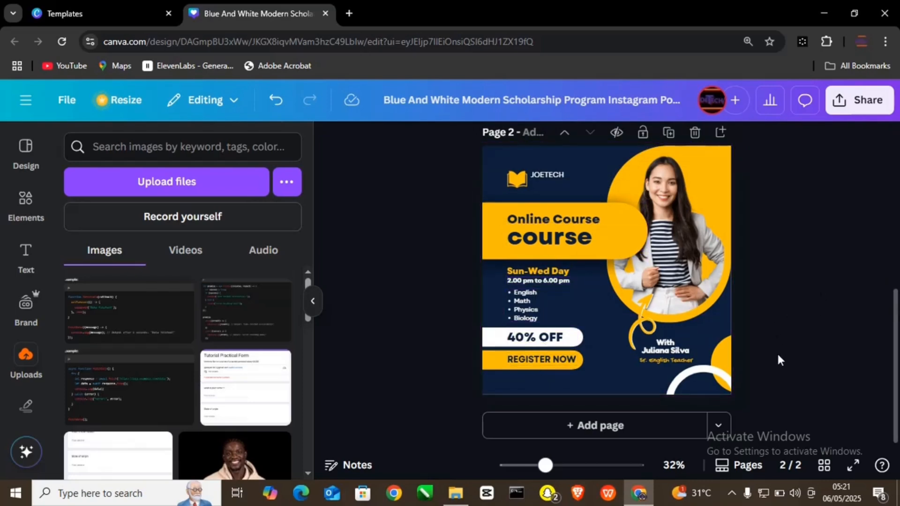
# - Delete the photo of the woman with glasses on page 1, and undo the deletion
pyautogui.scroll(7, 766, 335)
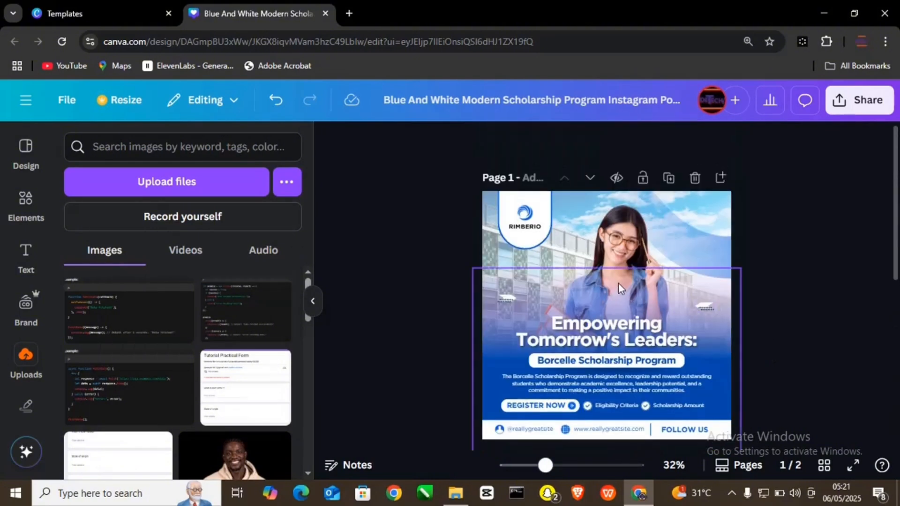
pyautogui.click(615, 243)
pyautogui.press('Delete')
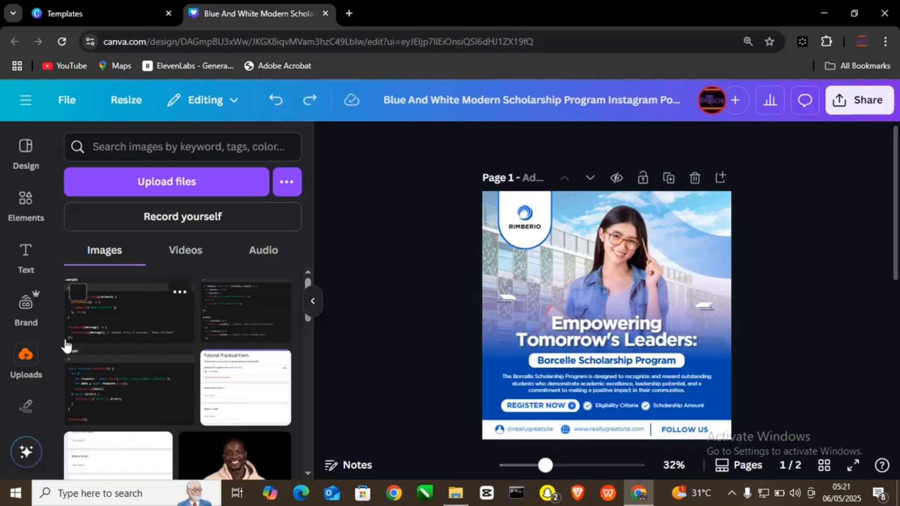
pyautogui.scroll(-3, 292, 414)
pyautogui.scroll(3, 200, 269)
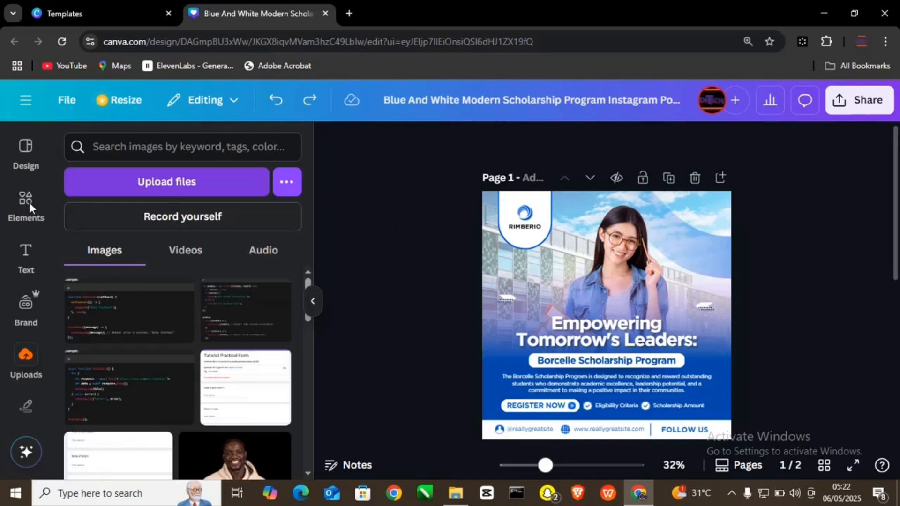
# - Try a default heading above the "Empowering Tomorrow's Leaders" title on page 1, and delete it again
pyautogui.click(27, 256)
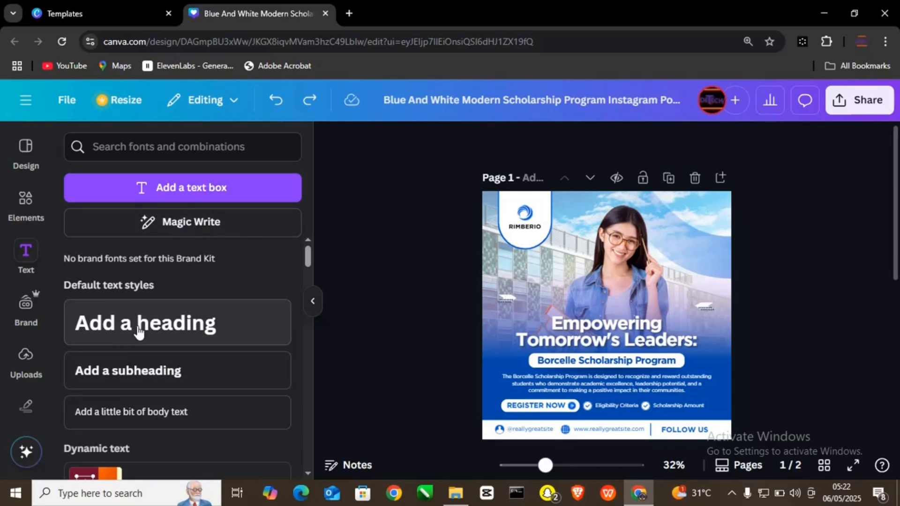
pyautogui.click(197, 331)
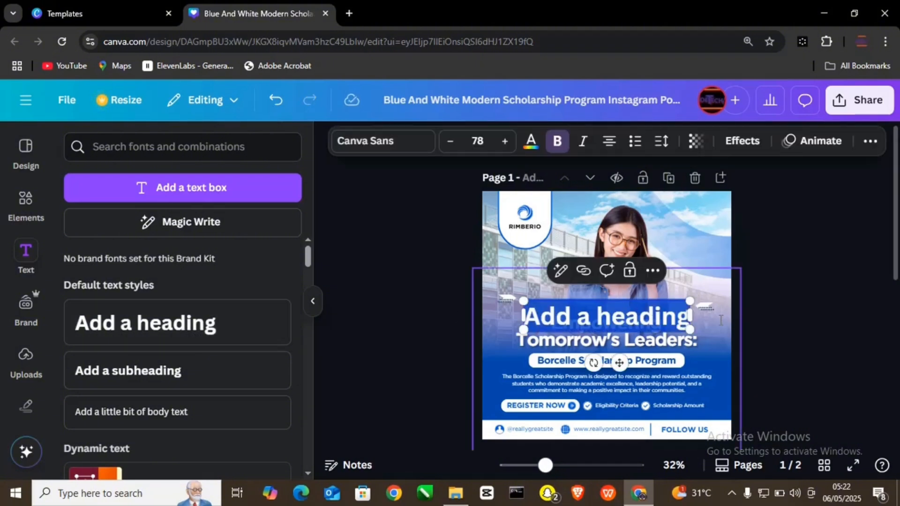
pyautogui.click(740, 320)
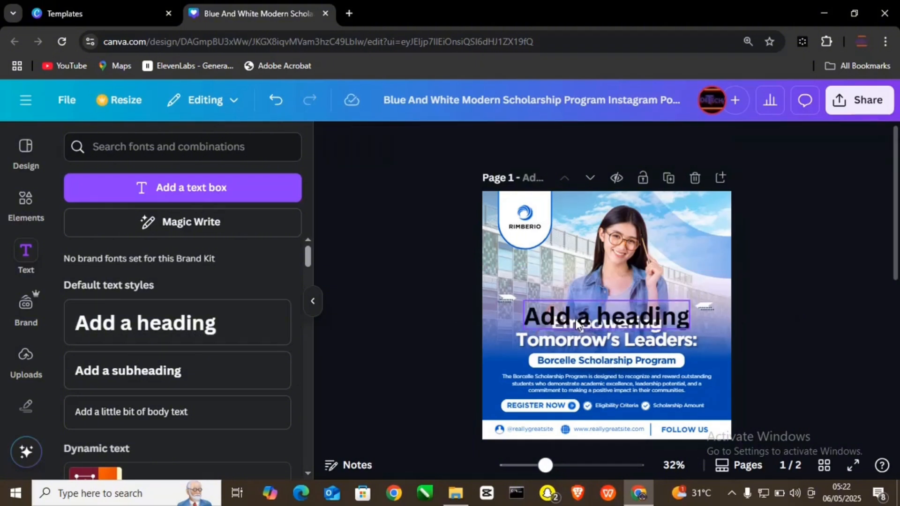
pyautogui.moveTo(573, 308); pyautogui.dragTo(573, 272)
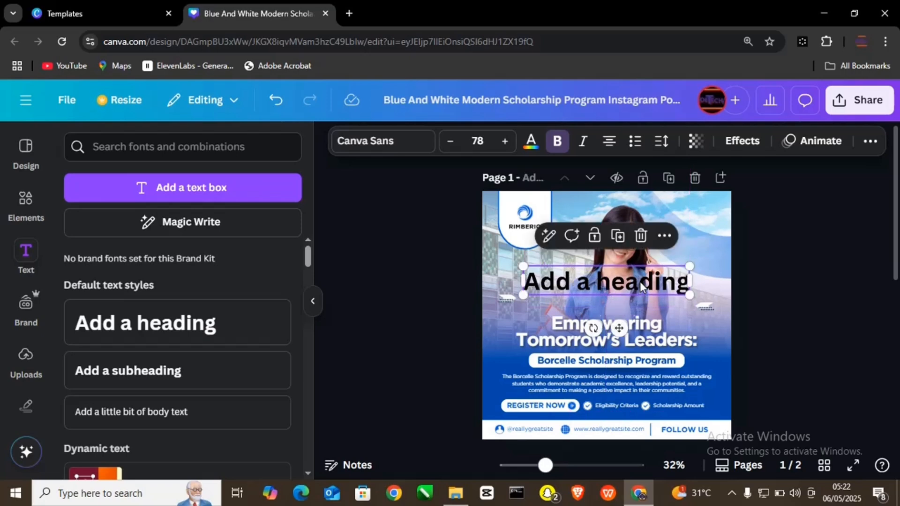
pyautogui.press('Delete')
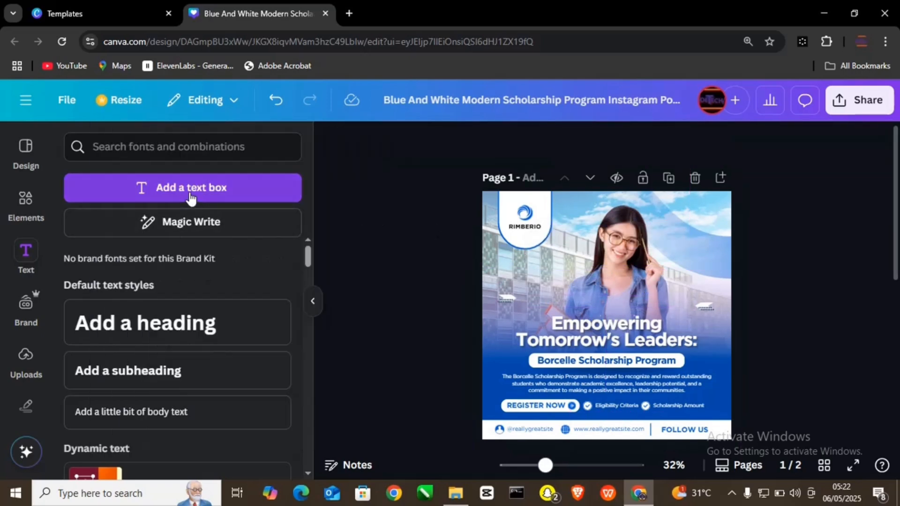
# - Add a text box to page 1 and place it beside the woman, below the RIMBERIO logo
pyautogui.click(191, 197)
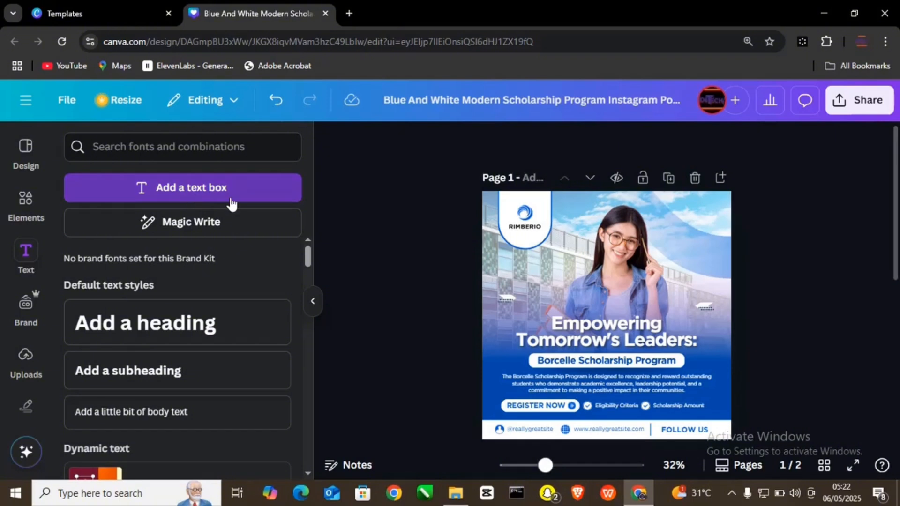
pyautogui.click(720, 297)
pyautogui.moveTo(593, 306); pyautogui.dragTo(532, 265)
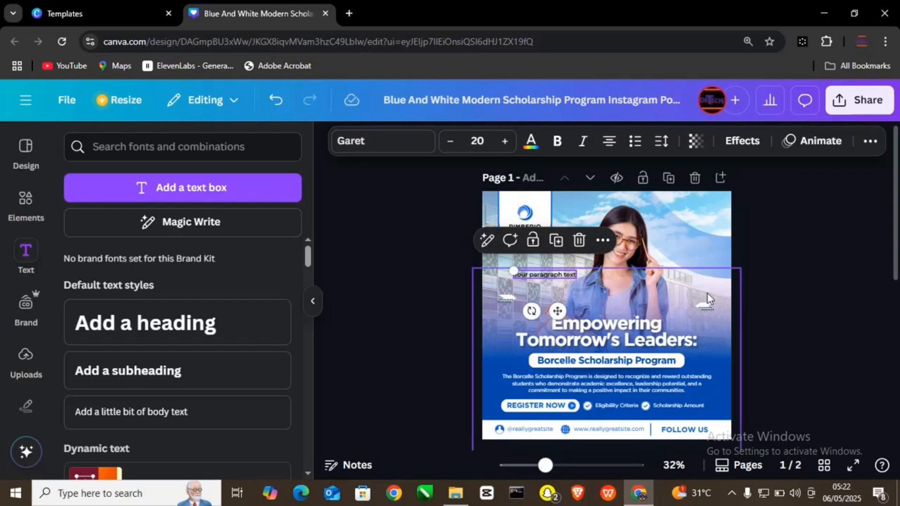
# - Make the new paragraph text on page 1 bold and set its font size to 32
pyautogui.click(557, 141)
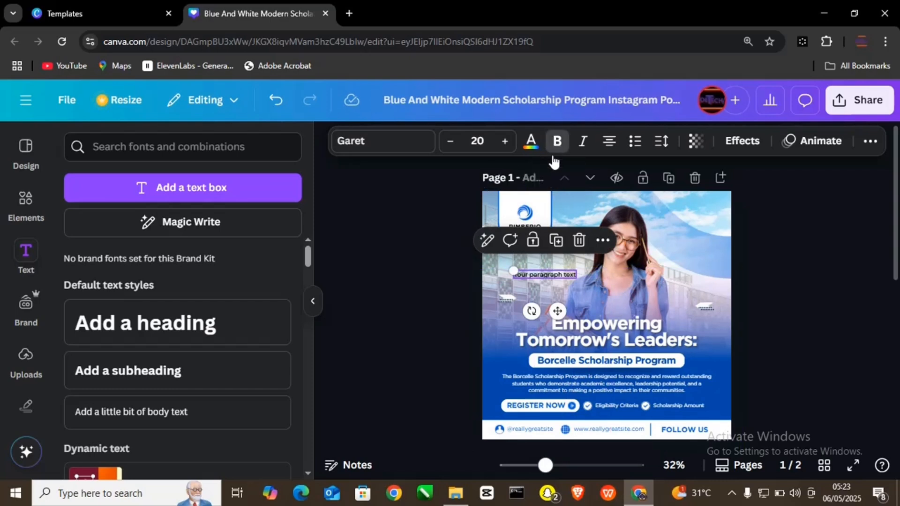
pyautogui.click(505, 142)
pyautogui.click(504, 142)
pyautogui.click(504, 142)
pyautogui.click(504, 142)
pyautogui.click(505, 142)
pyautogui.click(504, 141)
pyautogui.click(505, 142)
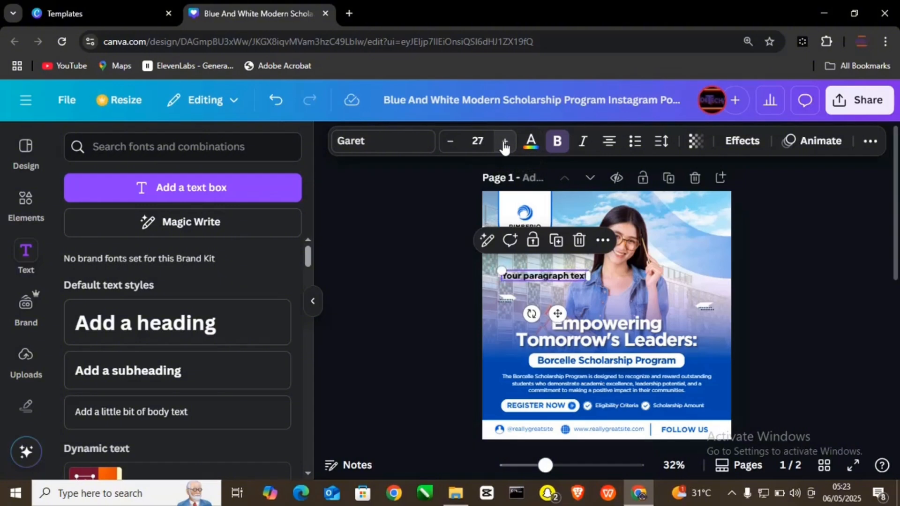
pyautogui.click(505, 142)
pyautogui.click(505, 142)
pyautogui.click(504, 141)
pyautogui.click(505, 142)
pyautogui.click(504, 142)
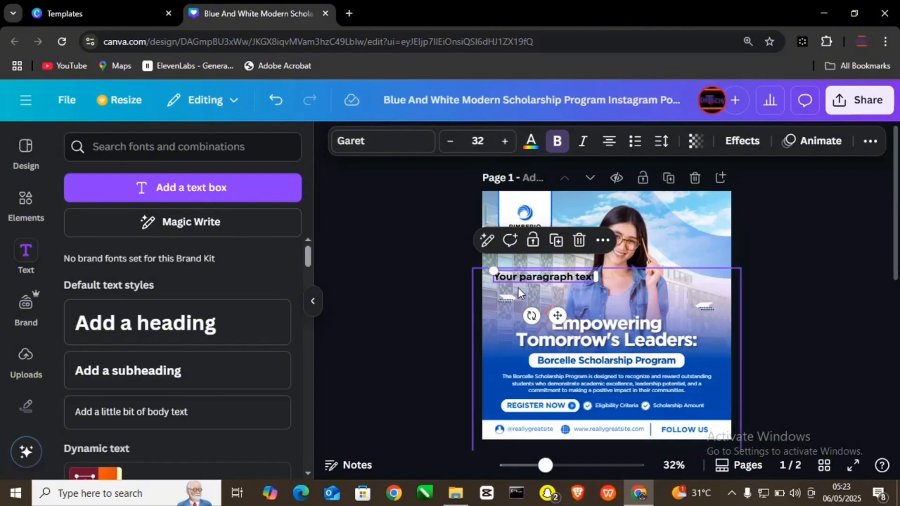
# - Make the paragraph text beside the woman on page 1 uppercase and underlined
pyautogui.click(758, 276)
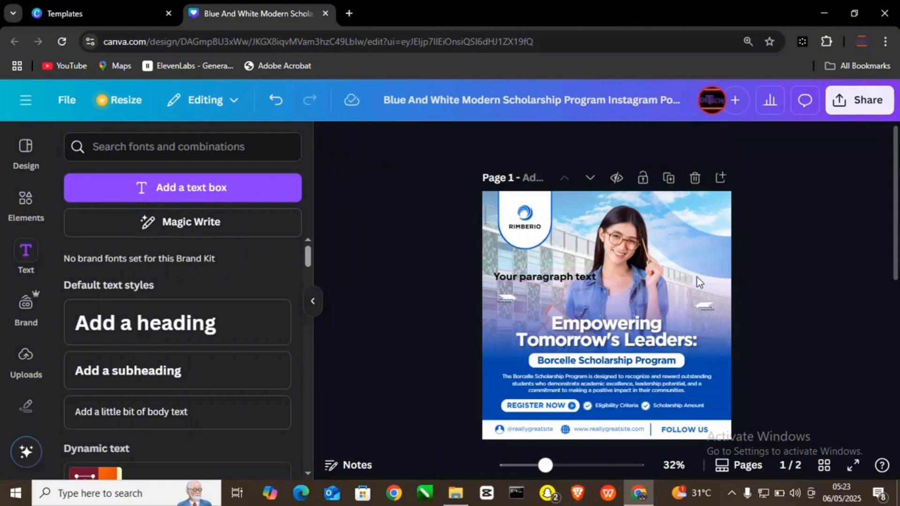
pyautogui.click(539, 277)
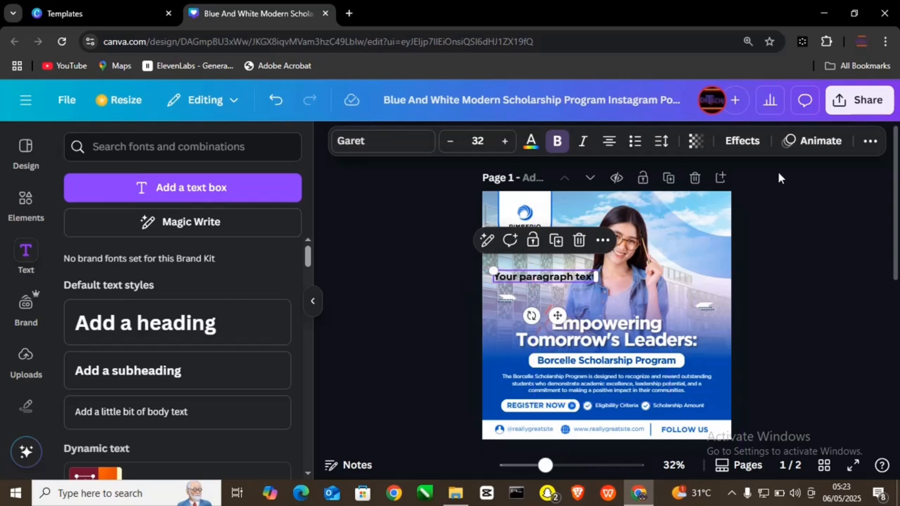
pyautogui.click(870, 142)
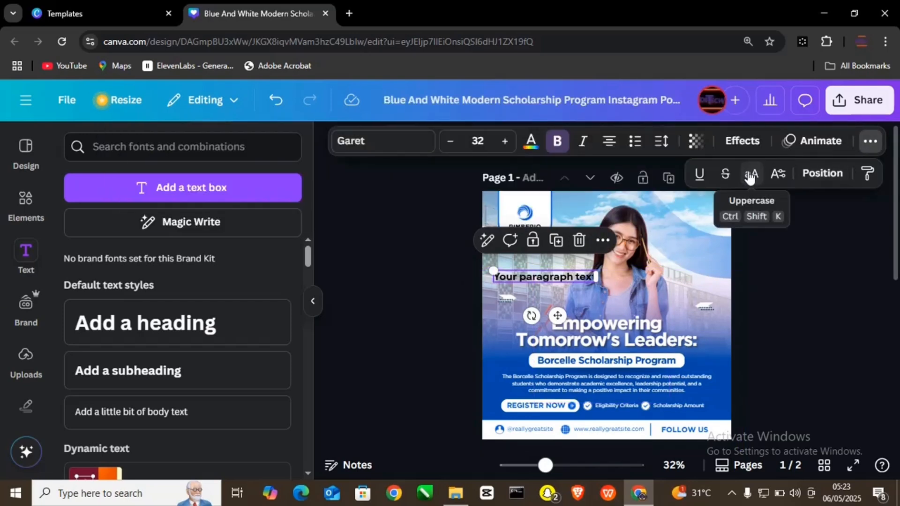
pyautogui.click(751, 175)
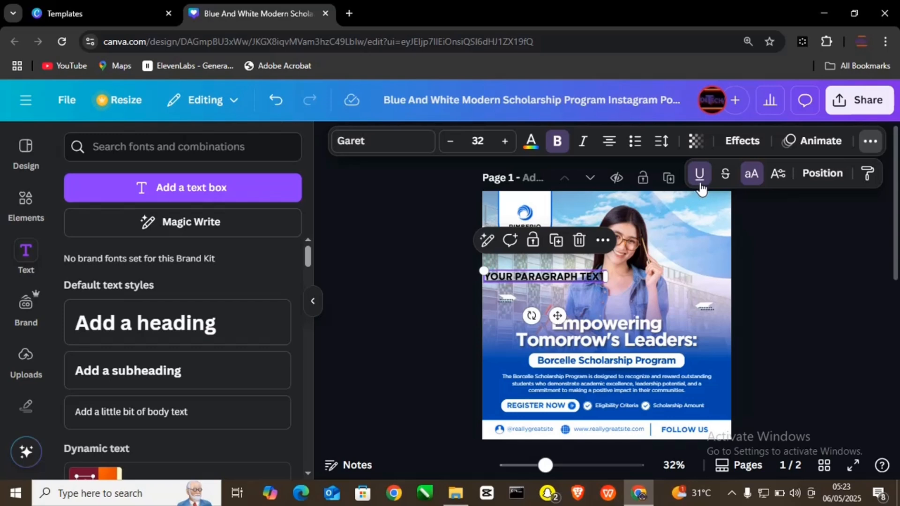
pyautogui.click(726, 180)
# - Check the transparency setting of the paragraph text on page 1
pyautogui.click(698, 143)
pyautogui.moveTo(728, 201); pyautogui.dragTo(765, 211)
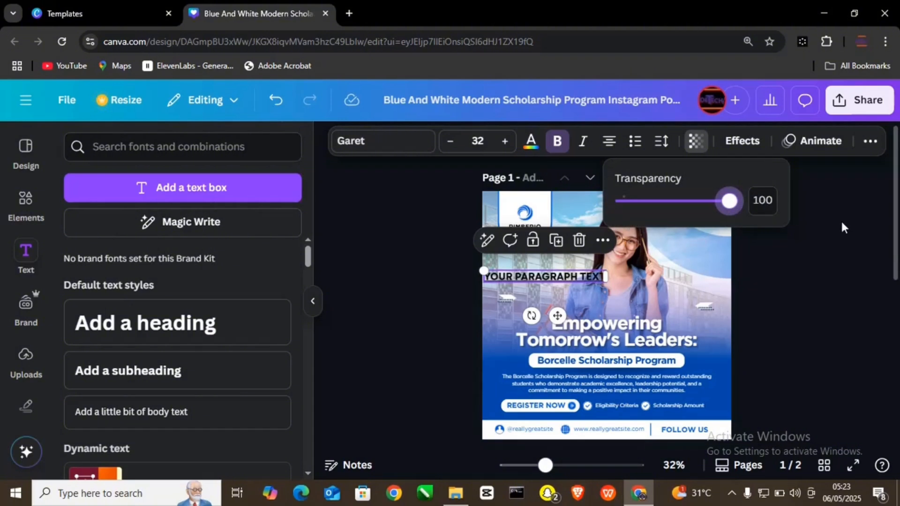
pyautogui.click(822, 300)
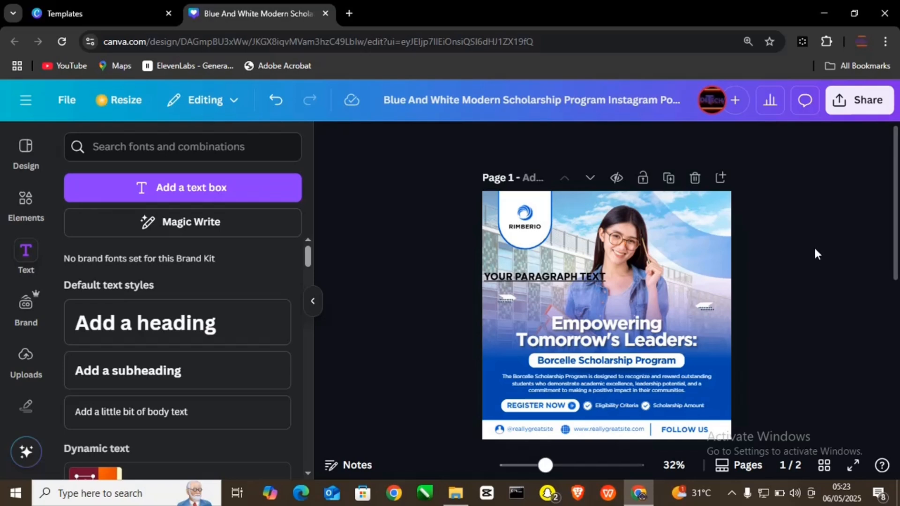
# - Review the scholarship design on page 1 and the online course design on page 2
pyautogui.scroll(-5, 691, 256)
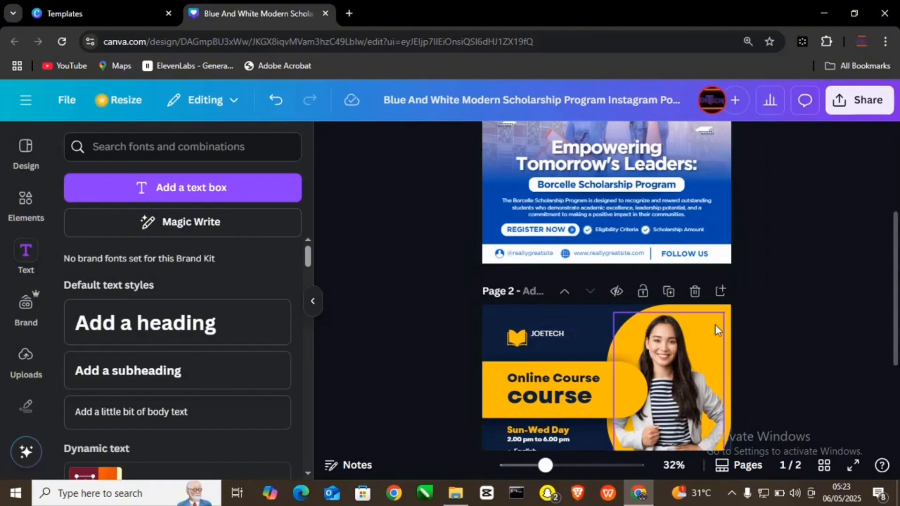
pyautogui.scroll(-2, 847, 337)
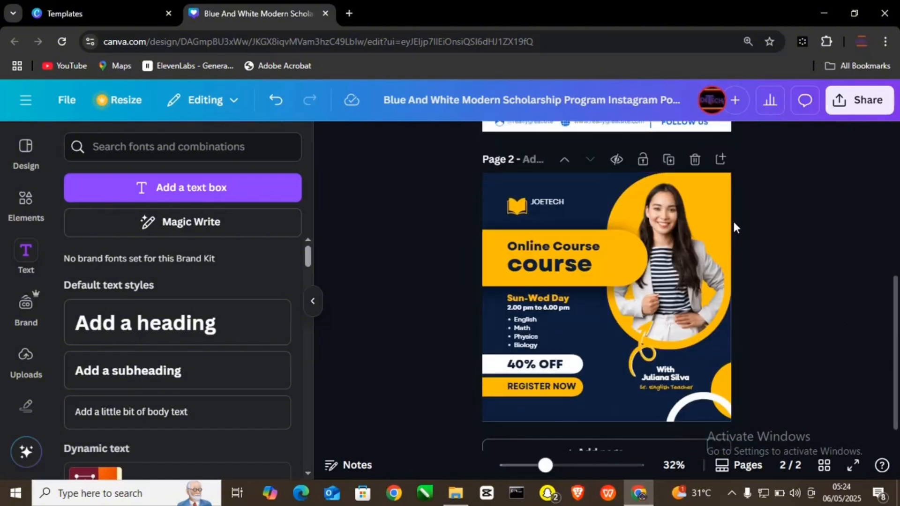
pyautogui.scroll(-1, 765, 235)
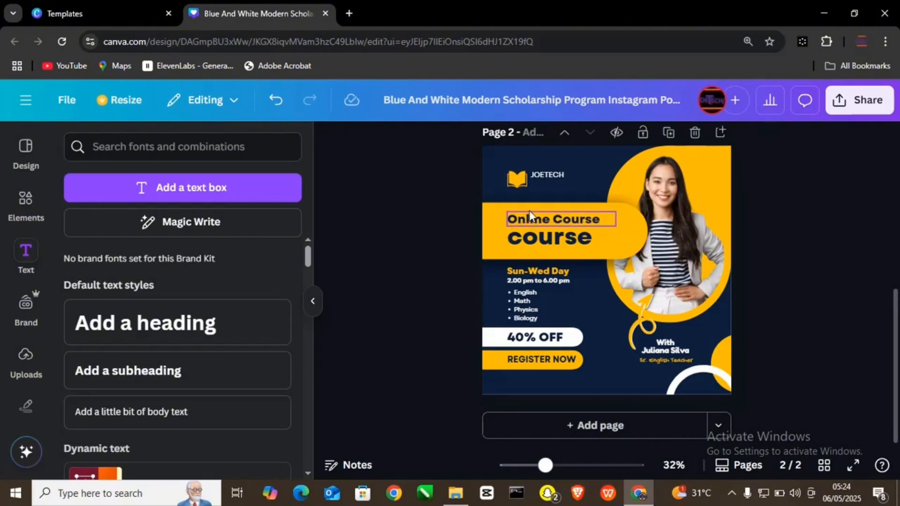
pyautogui.scroll(4, 757, 206)
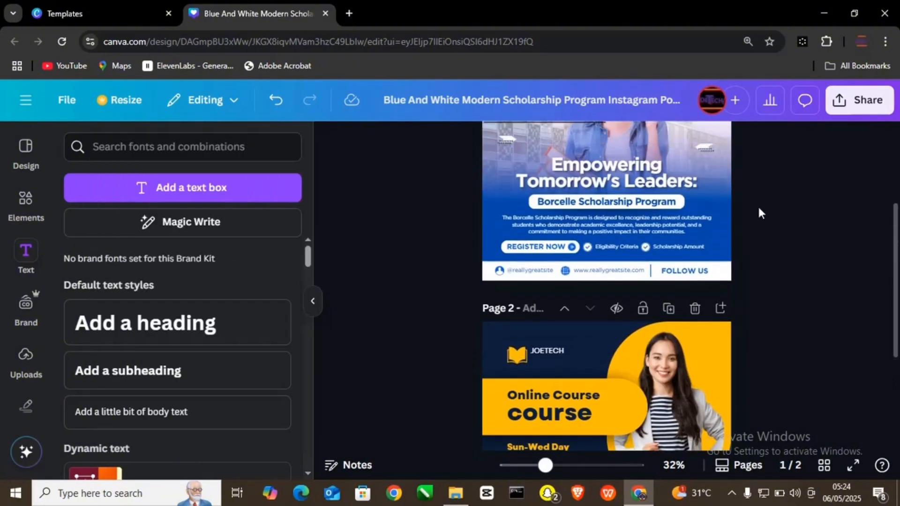
pyautogui.scroll(3, 758, 204)
pyautogui.scroll(-5, 758, 201)
pyautogui.scroll(-2, 759, 202)
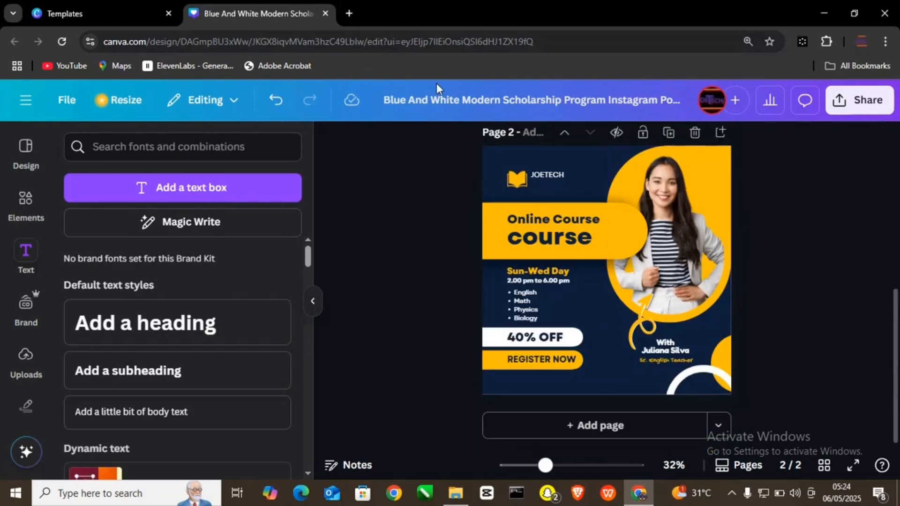
pyautogui.click(826, 13)
pyautogui.scroll(5, 769, 270)
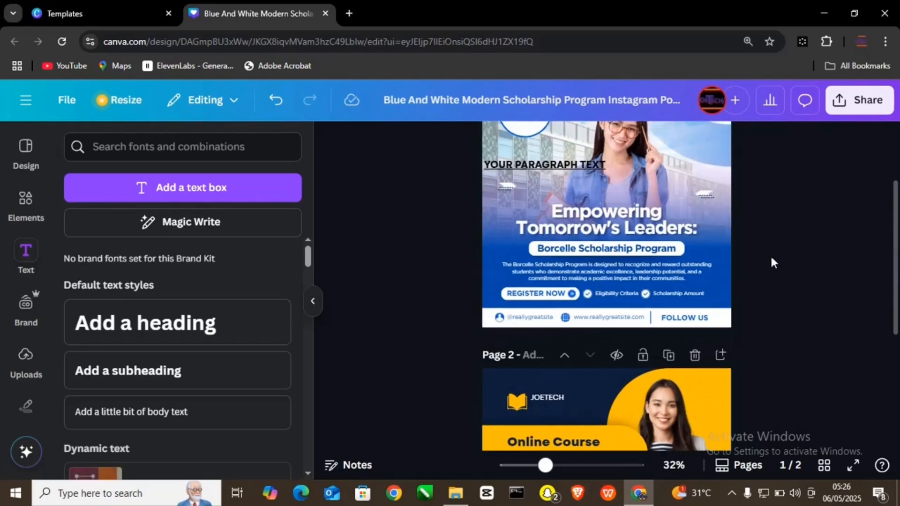
pyautogui.scroll(-5, 772, 258)
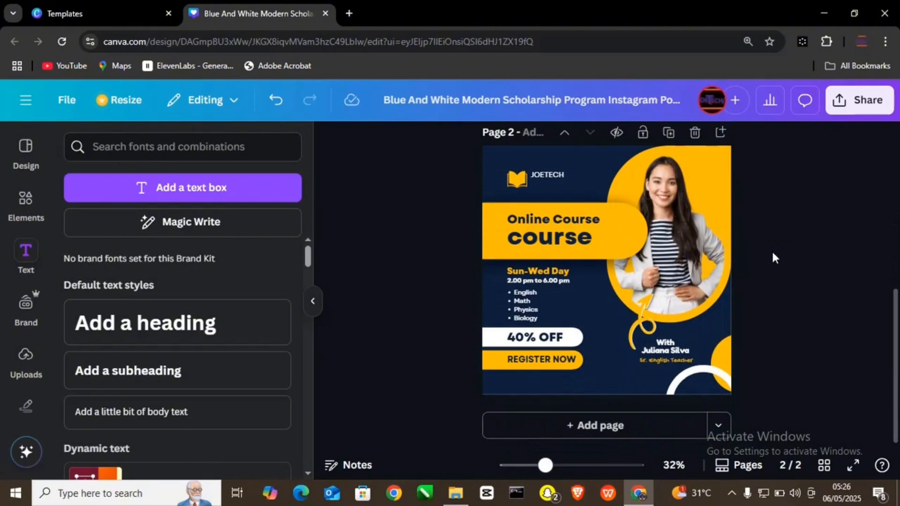
pyautogui.scroll(3, 726, 230)
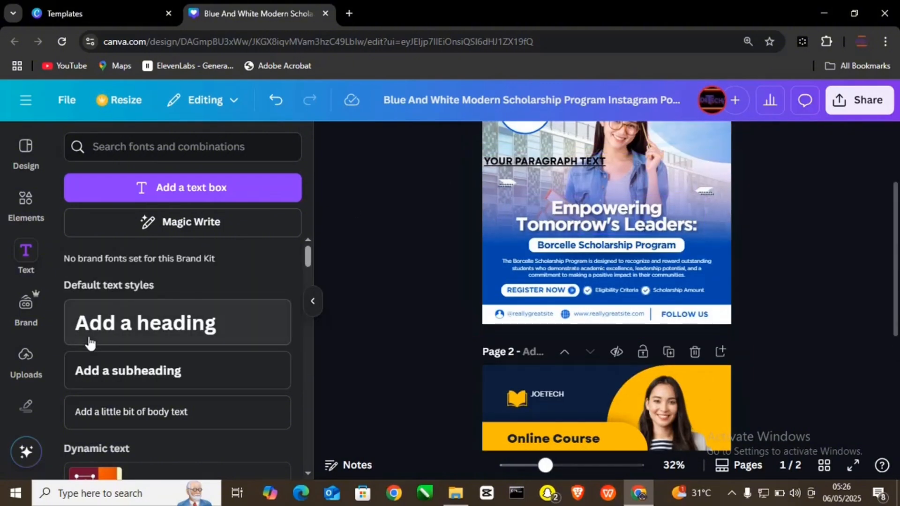
# - Browse the available Canva apps and open the Background collection
pyautogui.scroll(-5, 25, 378)
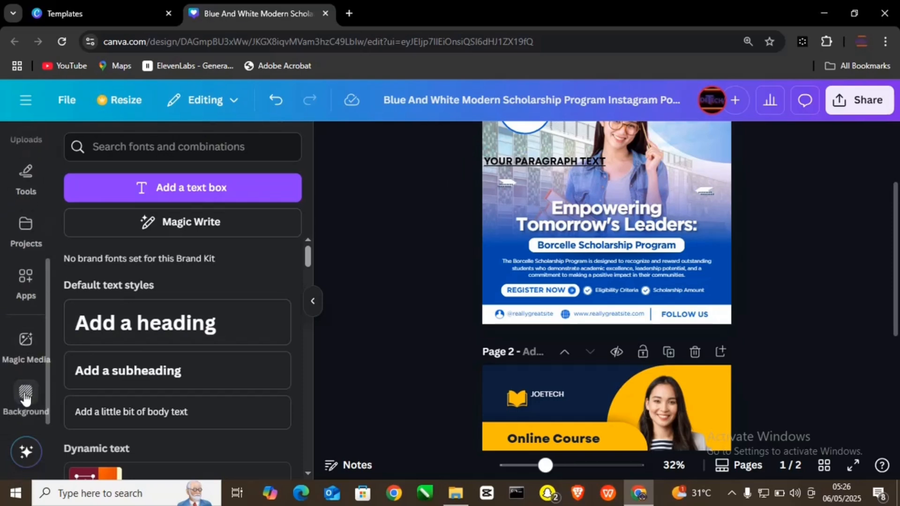
pyautogui.click(28, 288)
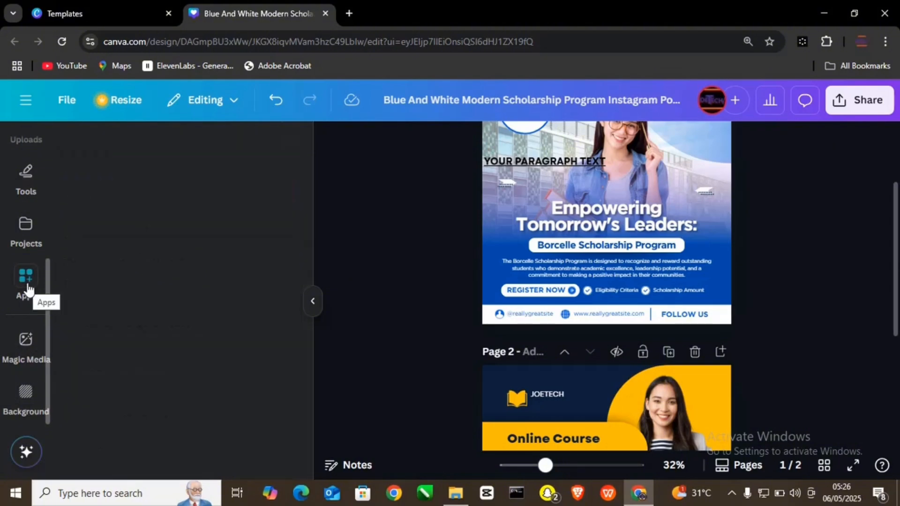
pyautogui.scroll(-10, 234, 251)
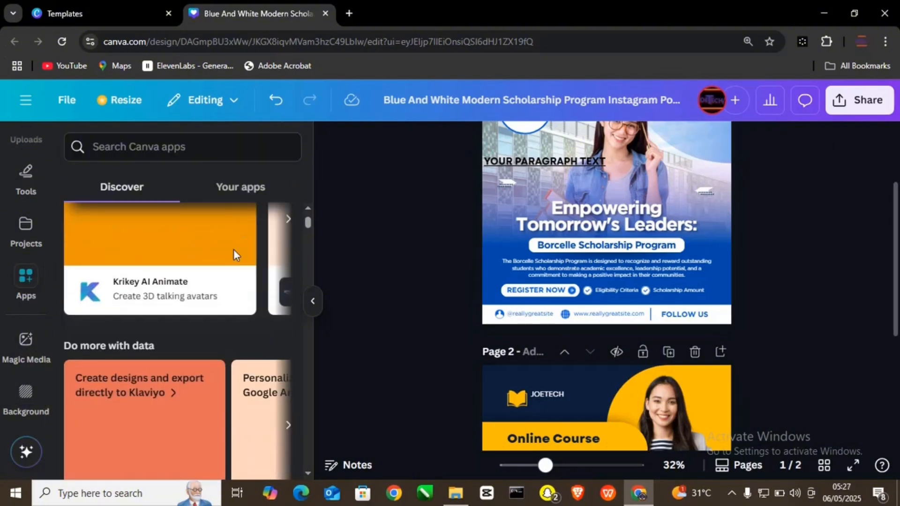
pyautogui.scroll(3, 233, 255)
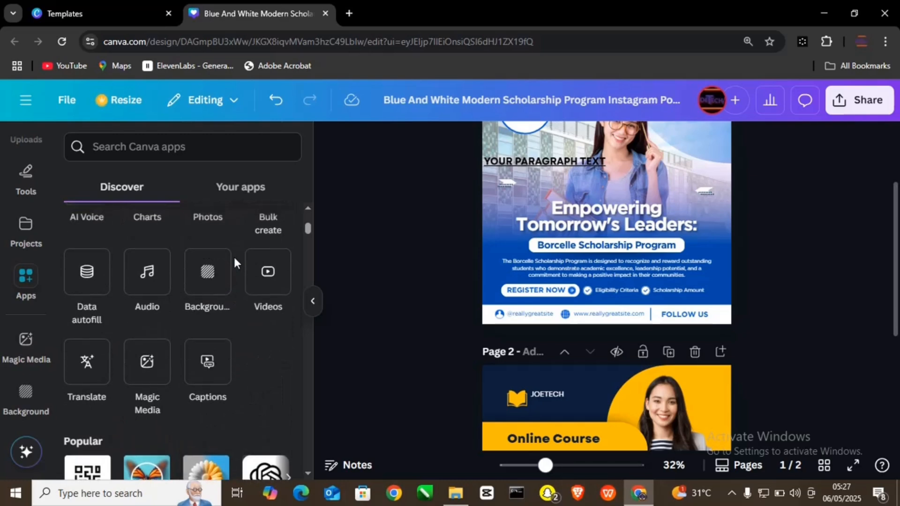
pyautogui.scroll(1, 119, 245)
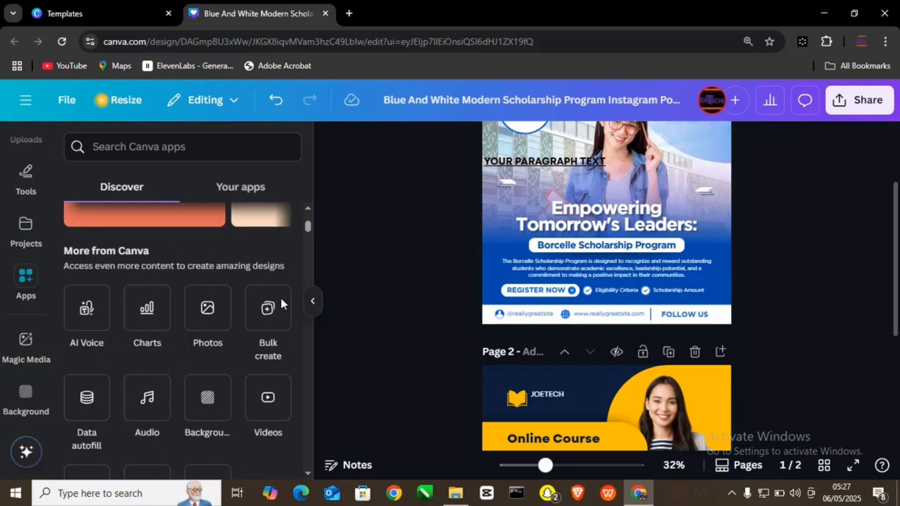
pyautogui.scroll(-2, 265, 345)
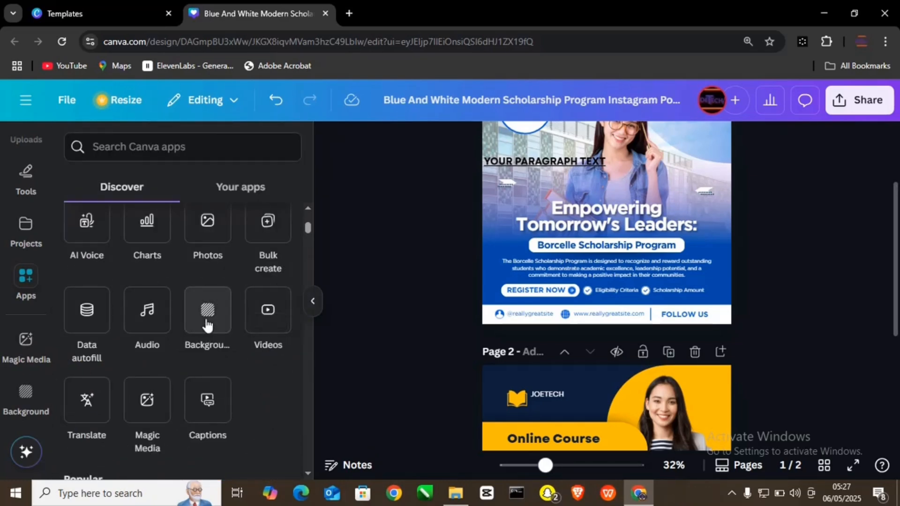
pyautogui.click(208, 327)
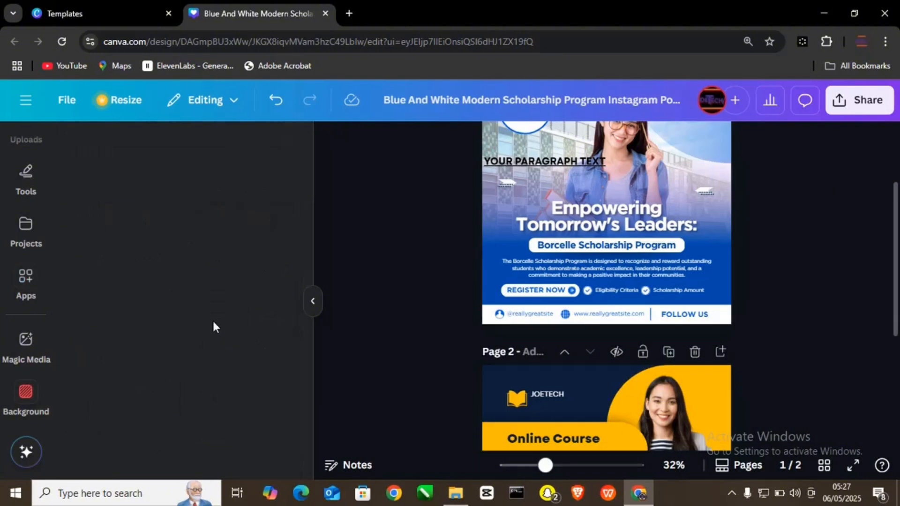
# - Browse the backgrounds and apply the green hills with dark forest from Landscapes to page 1
pyautogui.scroll(-3, 214, 246)
pyautogui.scroll(-6, 215, 253)
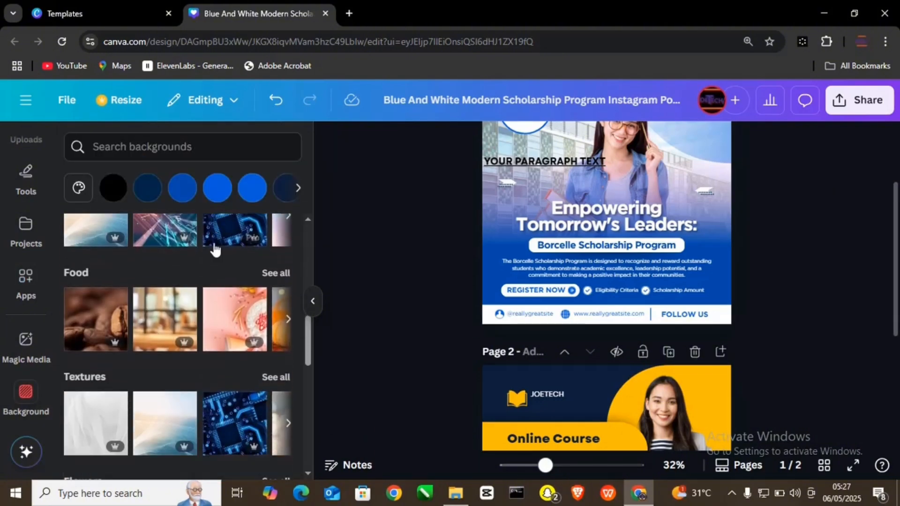
pyautogui.scroll(-5, 215, 253)
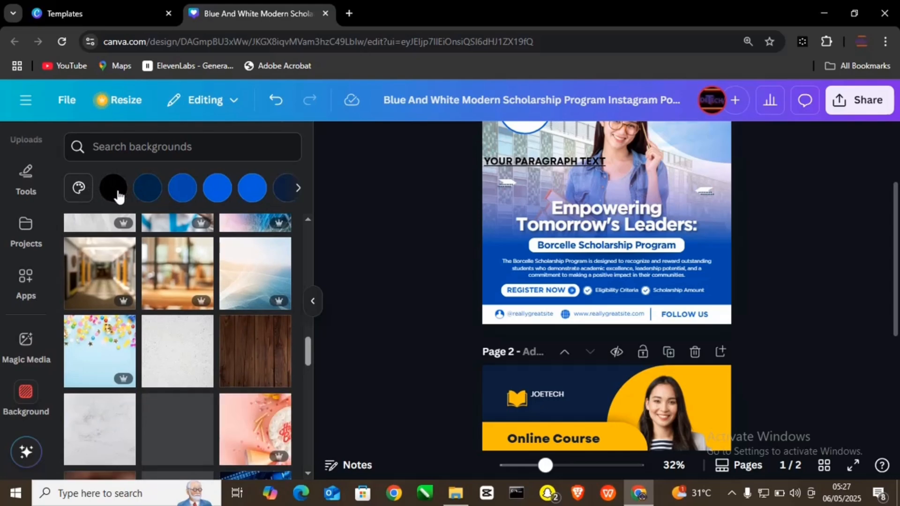
pyautogui.scroll(2, 203, 269)
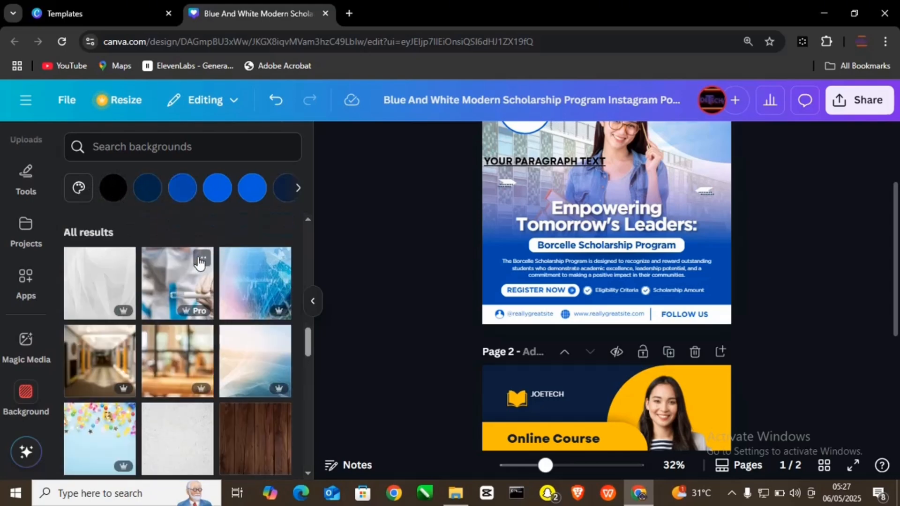
pyautogui.scroll(10, 200, 263)
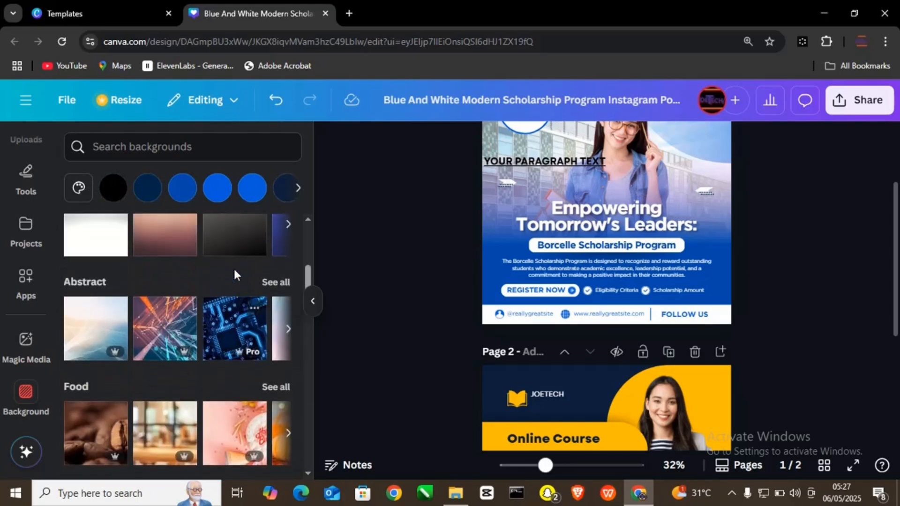
pyautogui.scroll(6, 234, 272)
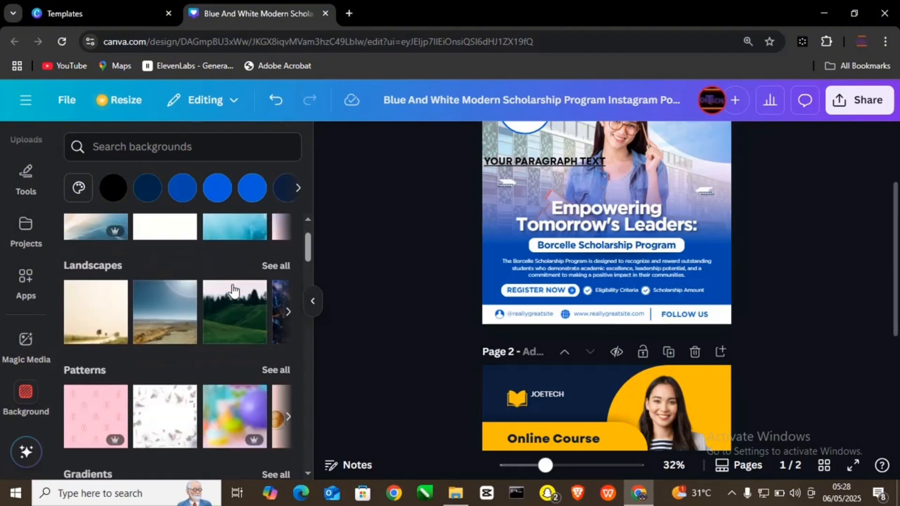
pyautogui.scroll(-1, 233, 290)
pyautogui.click(234, 293)
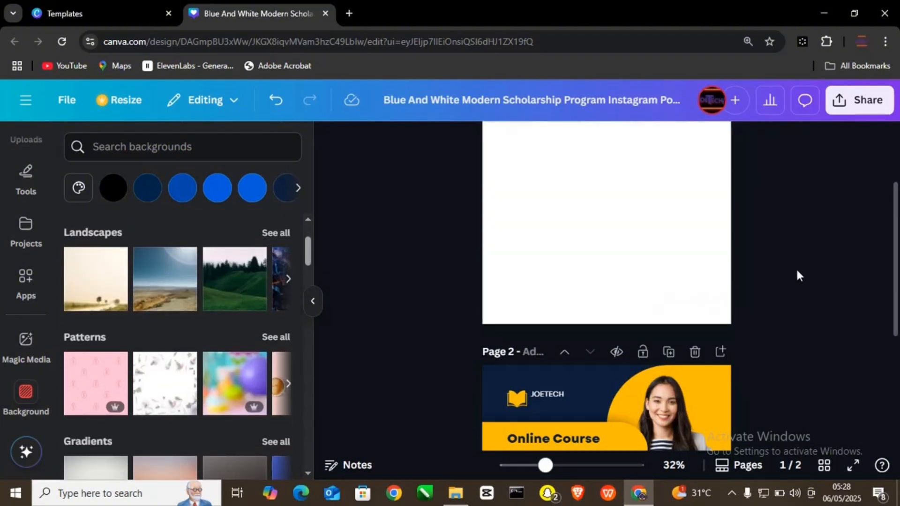
pyautogui.click(240, 293)
# - Delete the blue gradient shape covering the lower half of page 1
pyautogui.scroll(3, 635, 265)
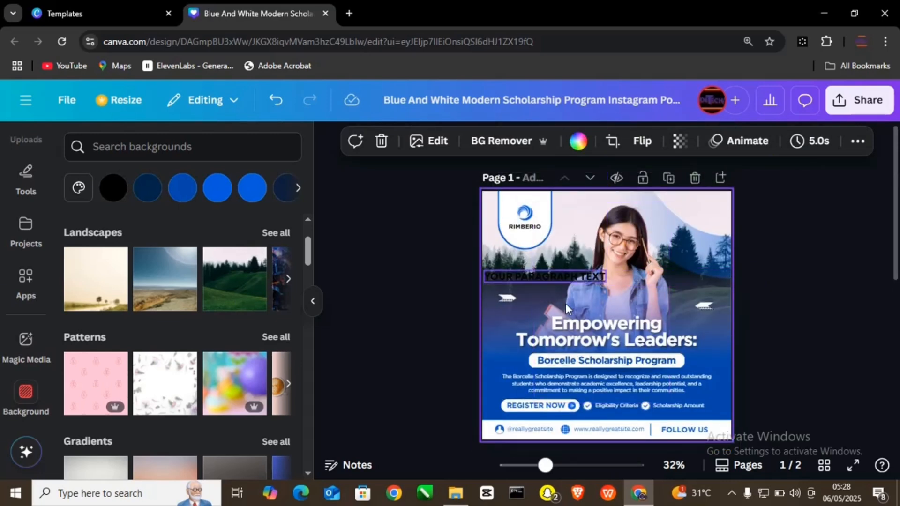
pyautogui.click(495, 327)
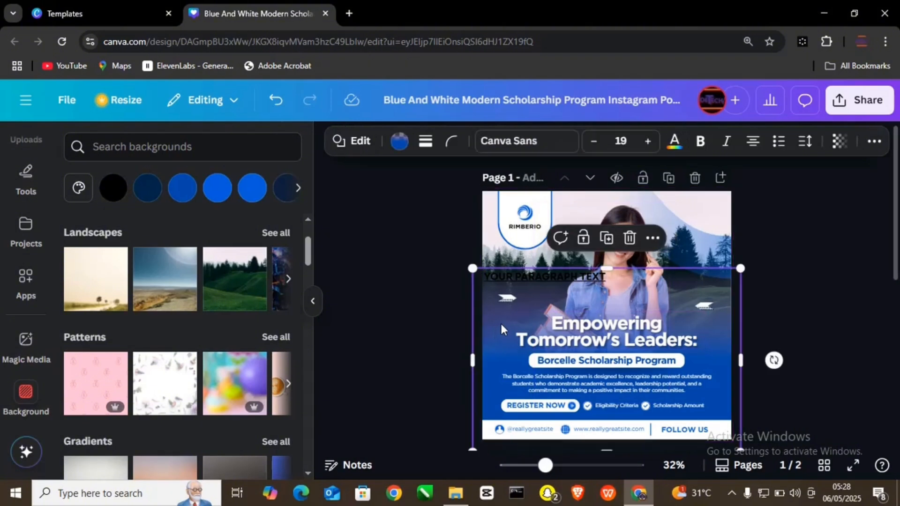
pyautogui.press('Delete')
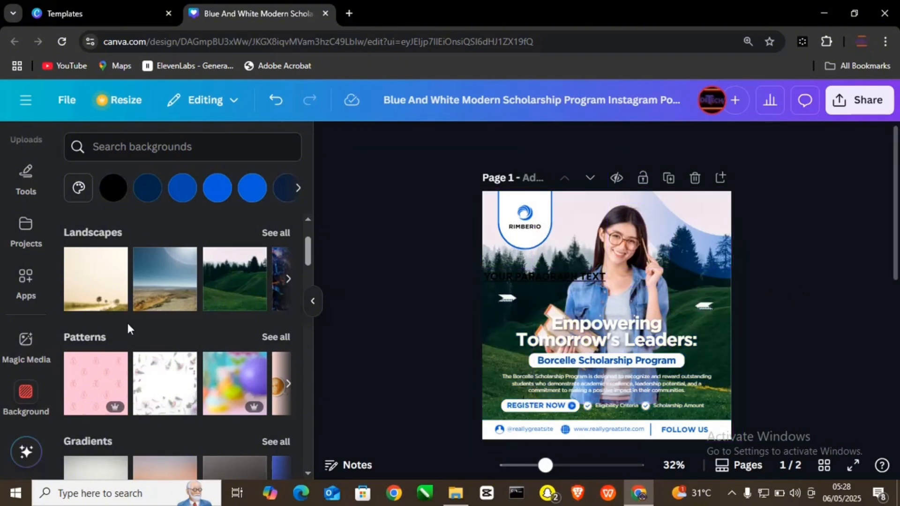
# - Try the blue circuit board from Abstract as page 1's background, and replace it with the coffee beans image from Food
pyautogui.scroll(-5, 197, 331)
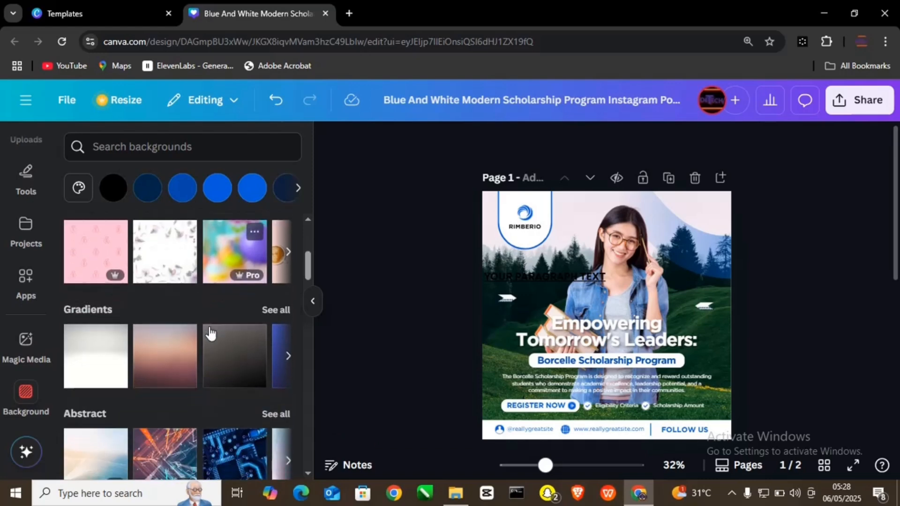
pyautogui.click(230, 336)
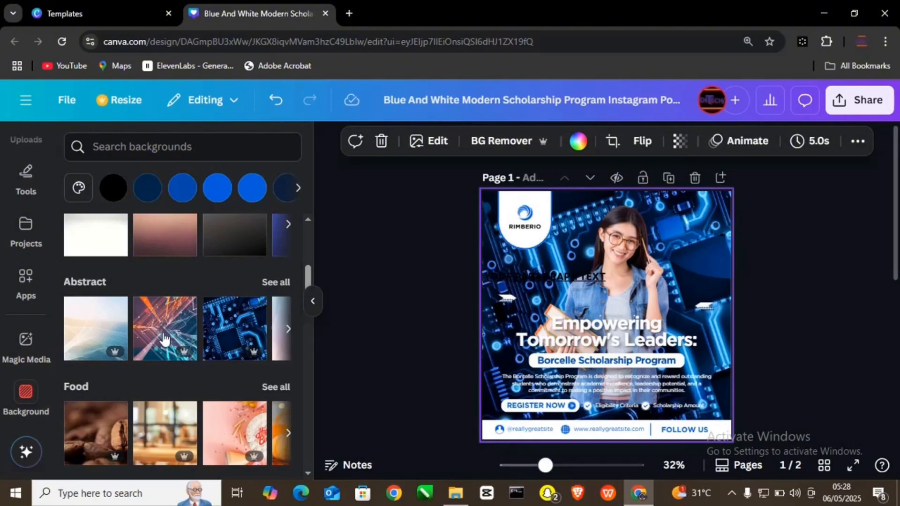
pyautogui.scroll(-1, 120, 364)
pyautogui.scroll(-1, 120, 364)
pyautogui.click(105, 365)
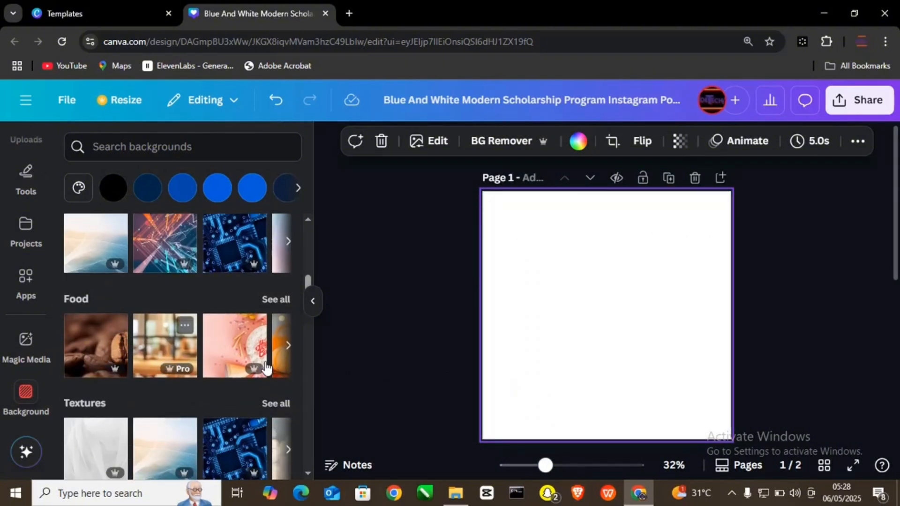
pyautogui.scroll(-5, 170, 363)
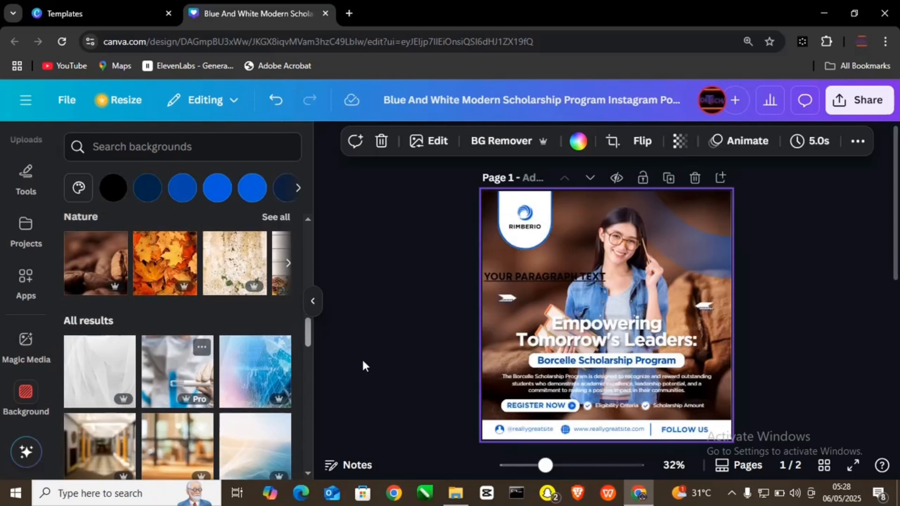
pyautogui.scroll(5, 189, 323)
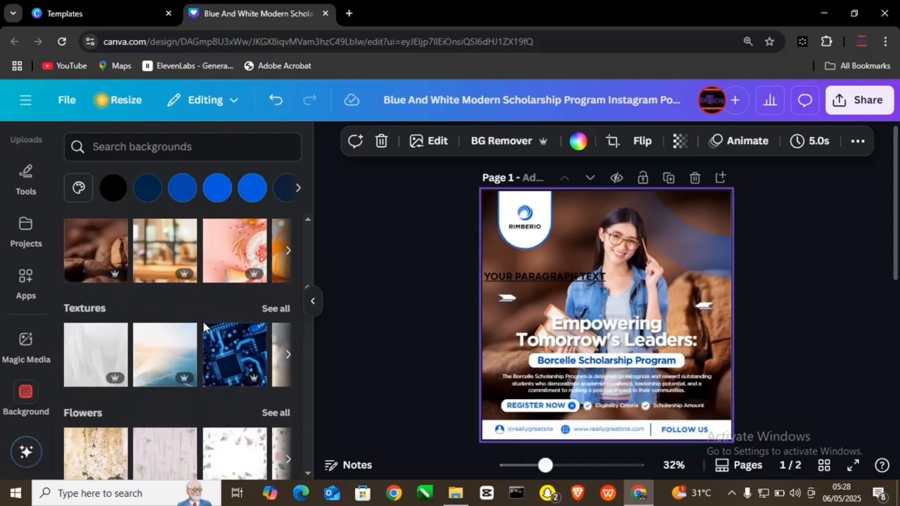
# - Review the scholarship design on page 1 and the online course design on page 2
pyautogui.scroll(5, 203, 322)
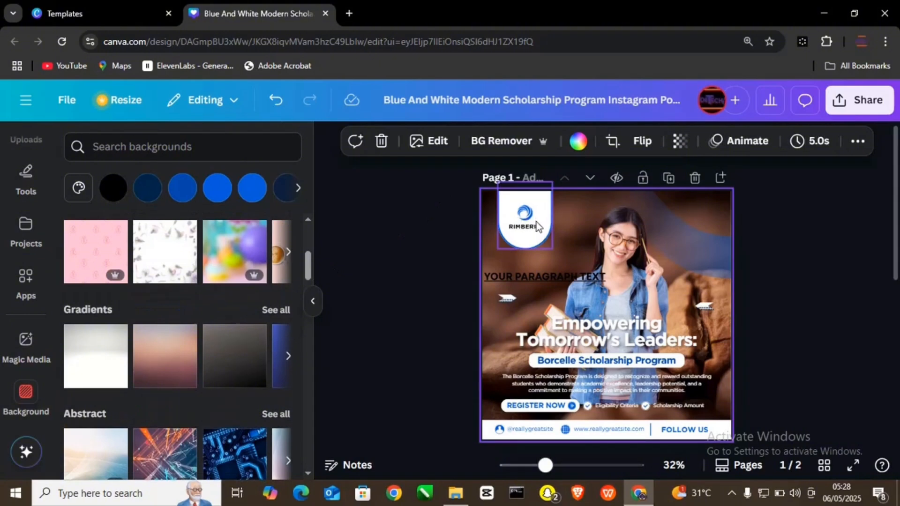
pyautogui.scroll(-4, 661, 365)
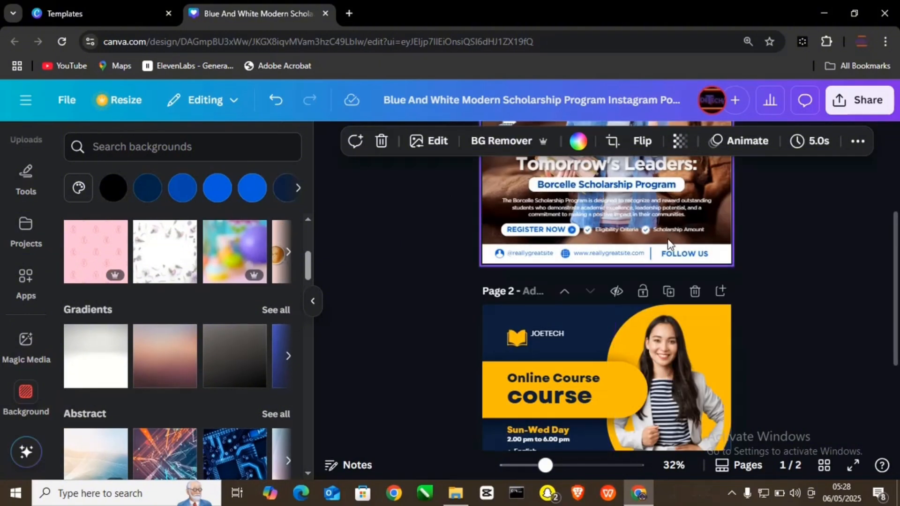
pyautogui.scroll(3, 668, 242)
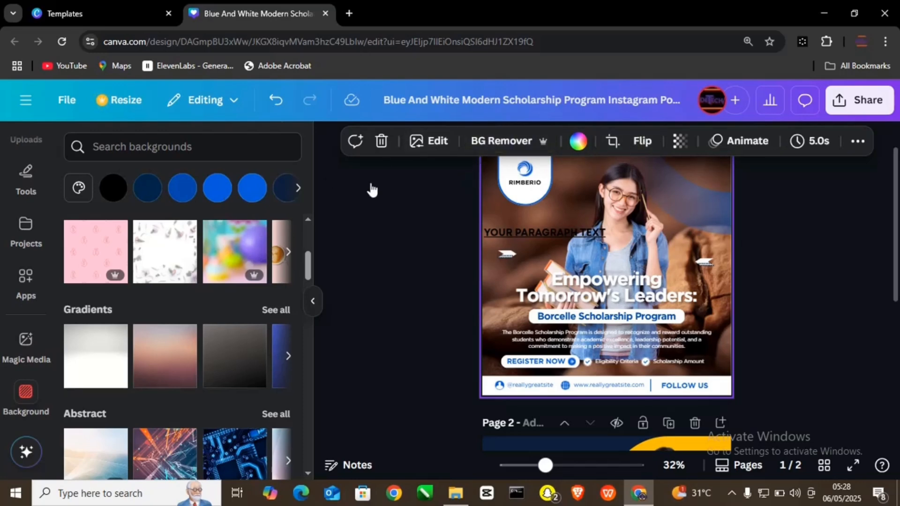
pyautogui.scroll(1, 443, 190)
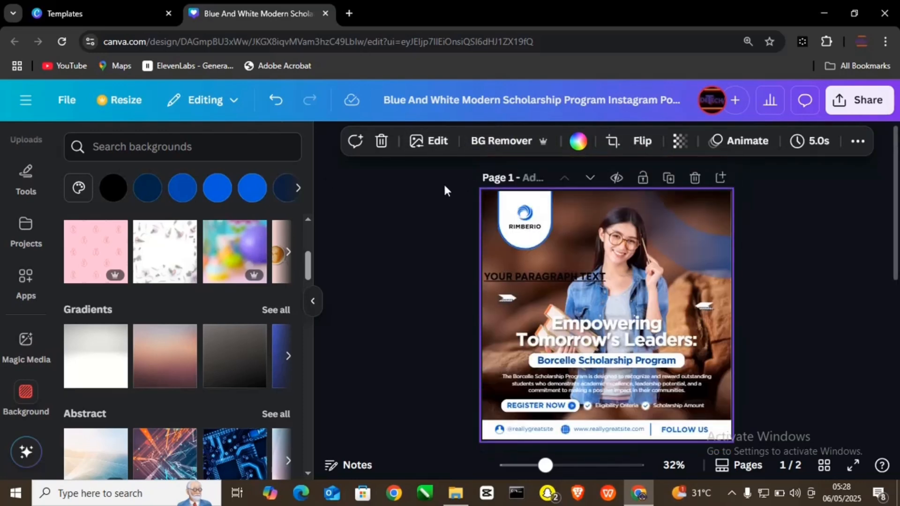
pyautogui.scroll(-1, 604, 229)
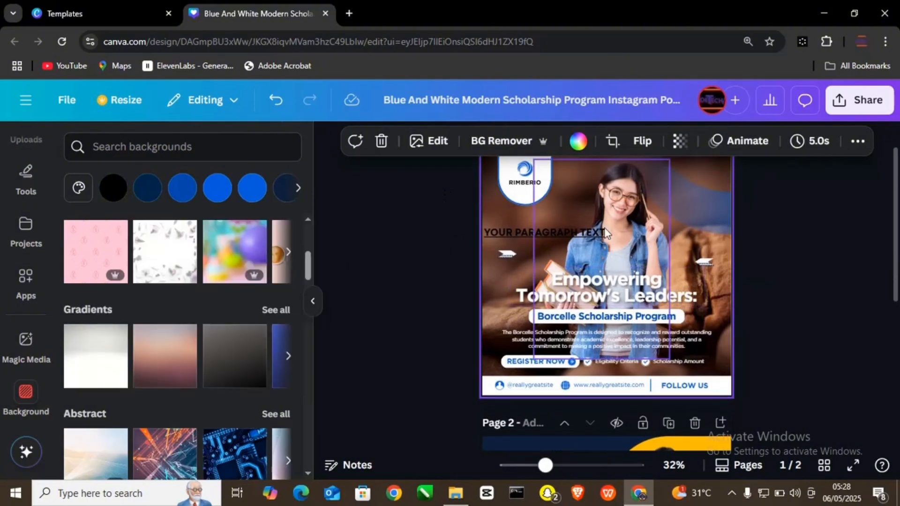
pyautogui.scroll(-4, 760, 251)
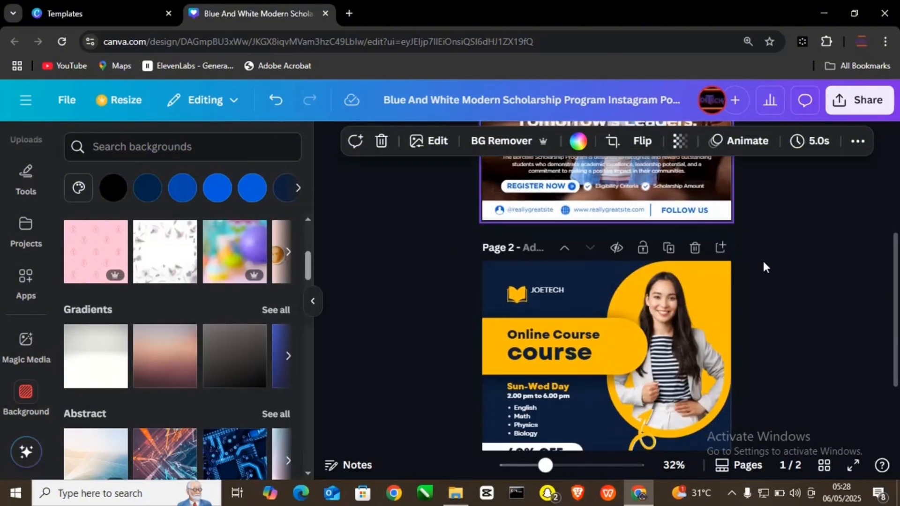
pyautogui.scroll(-1, 761, 260)
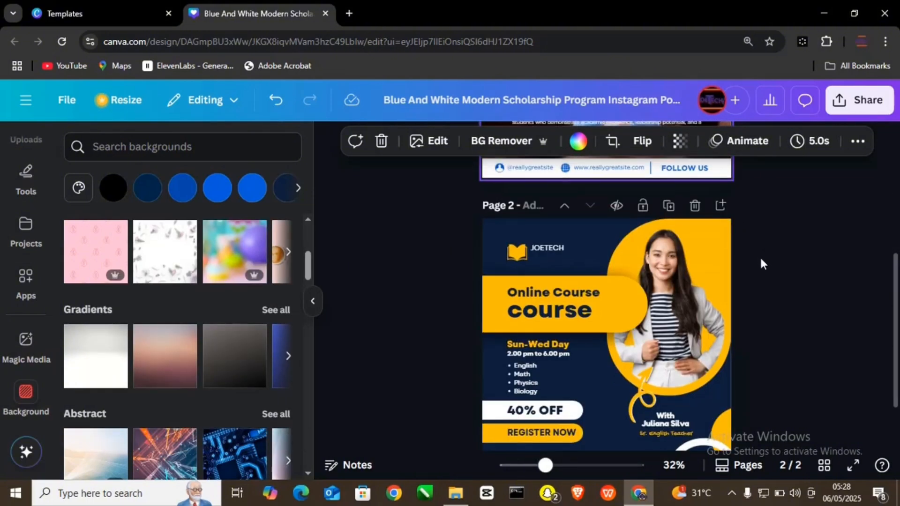
pyautogui.scroll(1, 760, 264)
pyautogui.scroll(4, 760, 256)
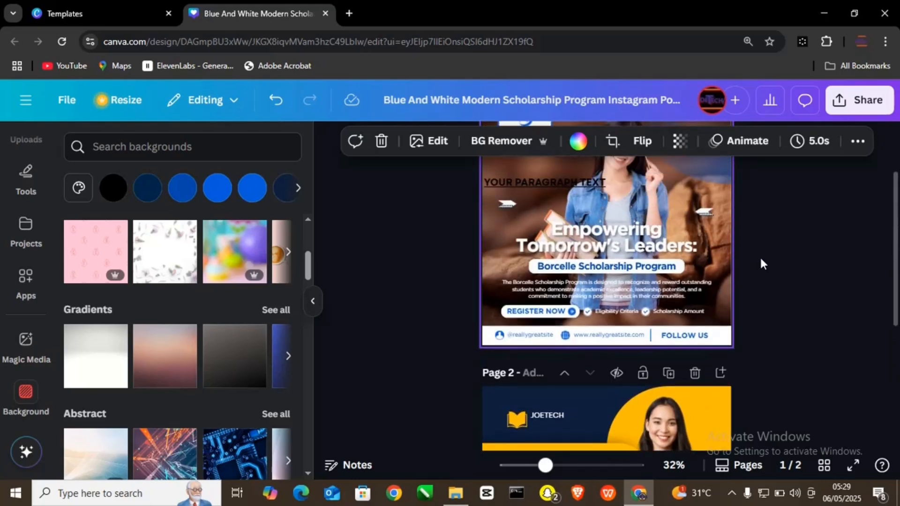
pyautogui.scroll(-2, 760, 259)
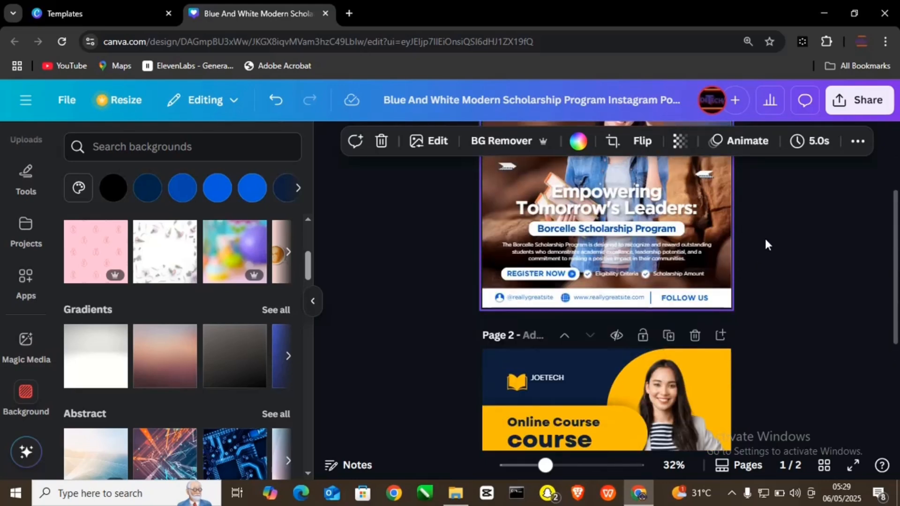
pyautogui.scroll(-3, 763, 241)
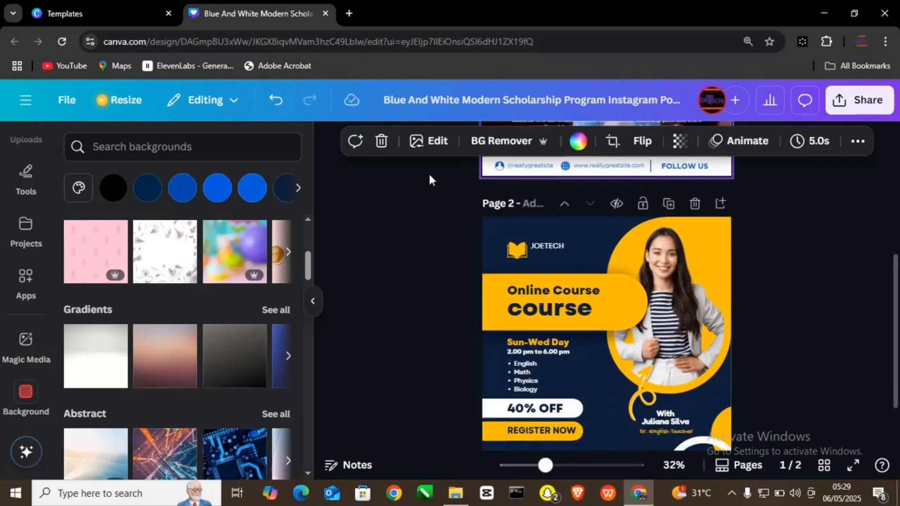